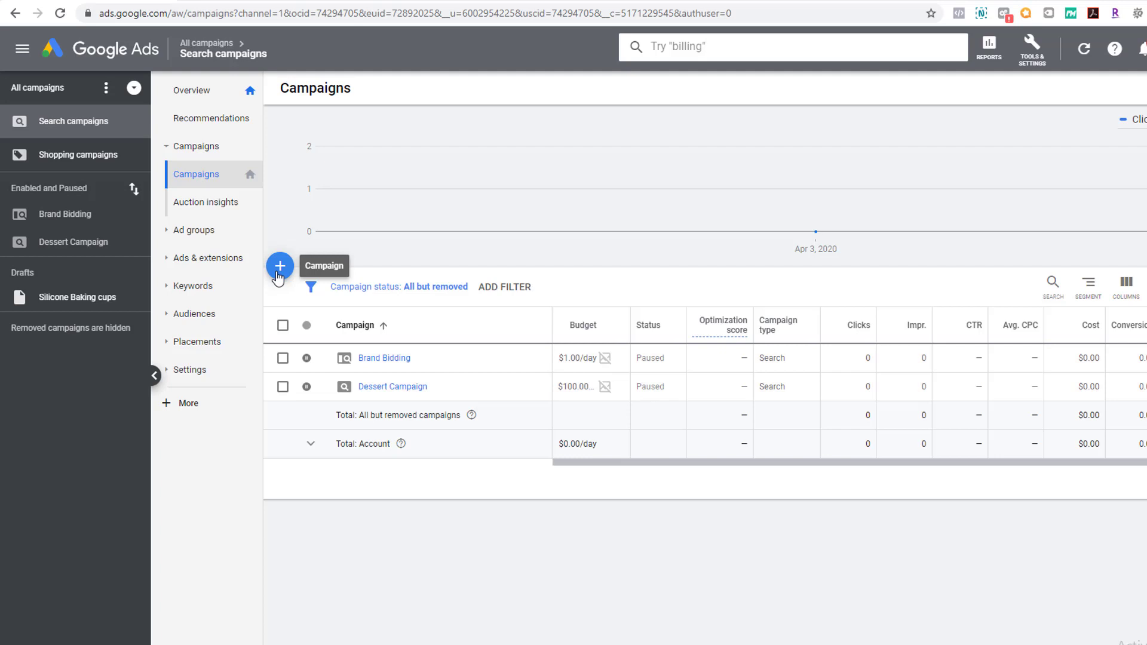
Step: Start a new campaign with the Leads goal and the Search campaign type
{"action": "left_click", "coordinate": [278, 272]}
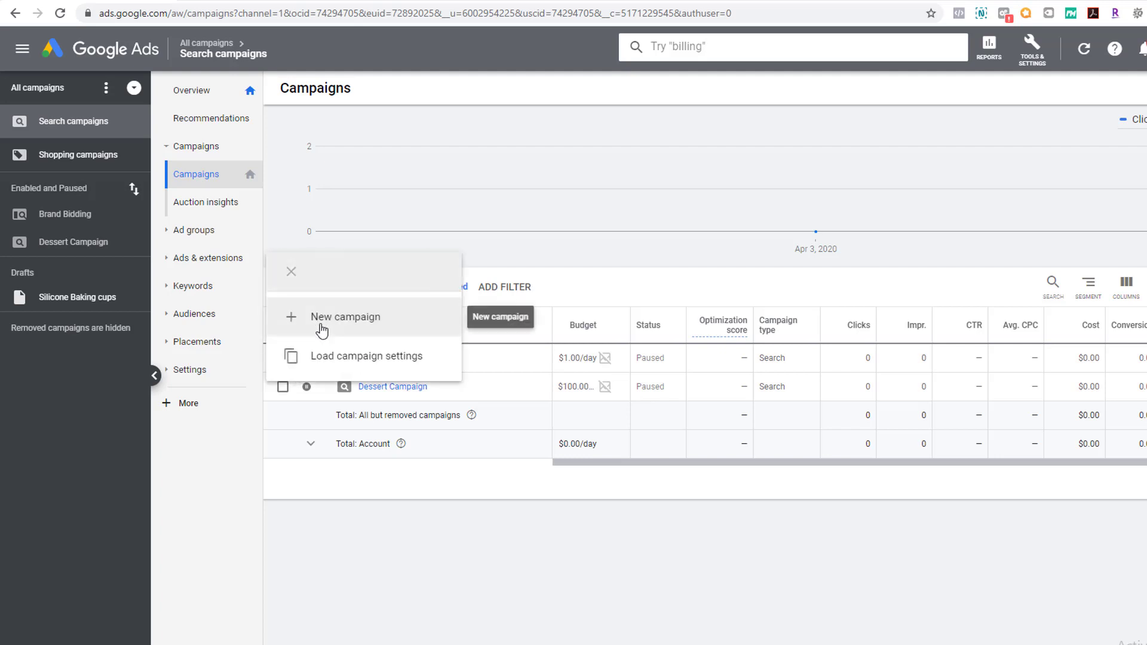
{"action": "left_click", "coordinate": [321, 328]}
{"action": "left_click", "coordinate": [543, 217]}
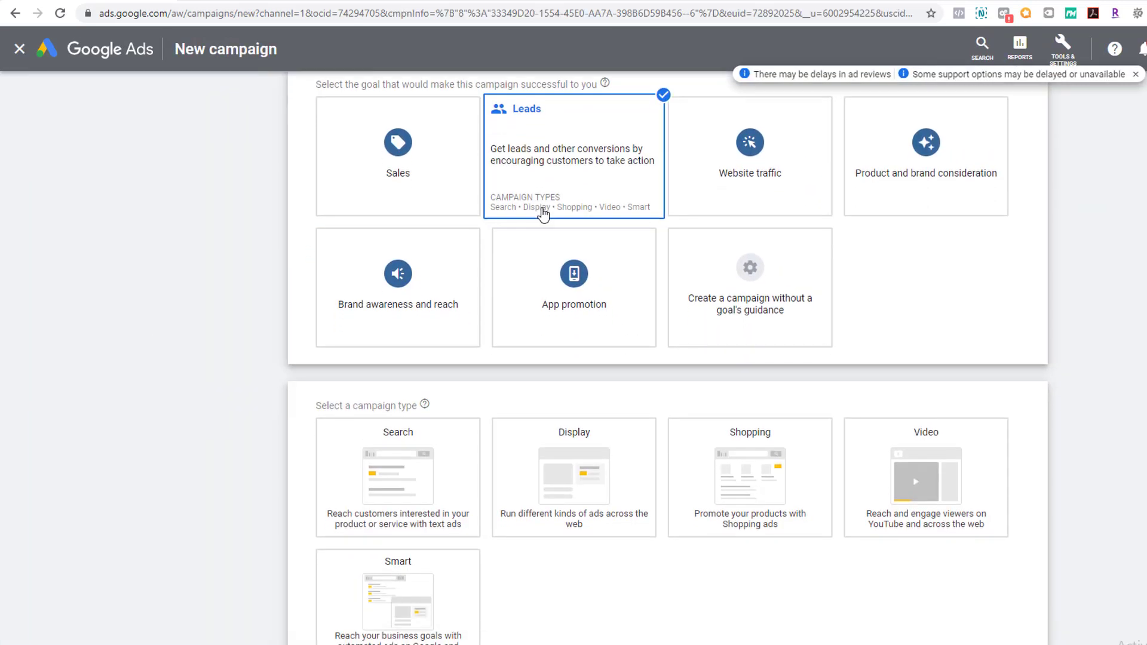
{"action": "left_click", "coordinate": [384, 458]}
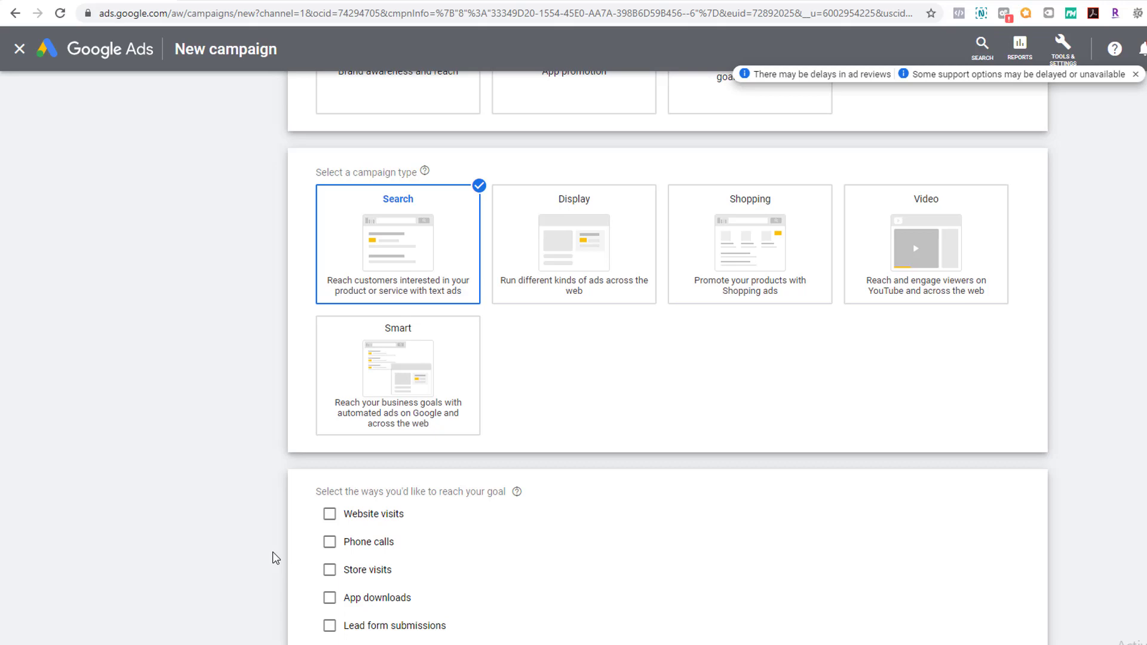
{"action": "scroll", "coordinate": [275, 557], "scroll_direction": "up", "scroll_amount": 5}
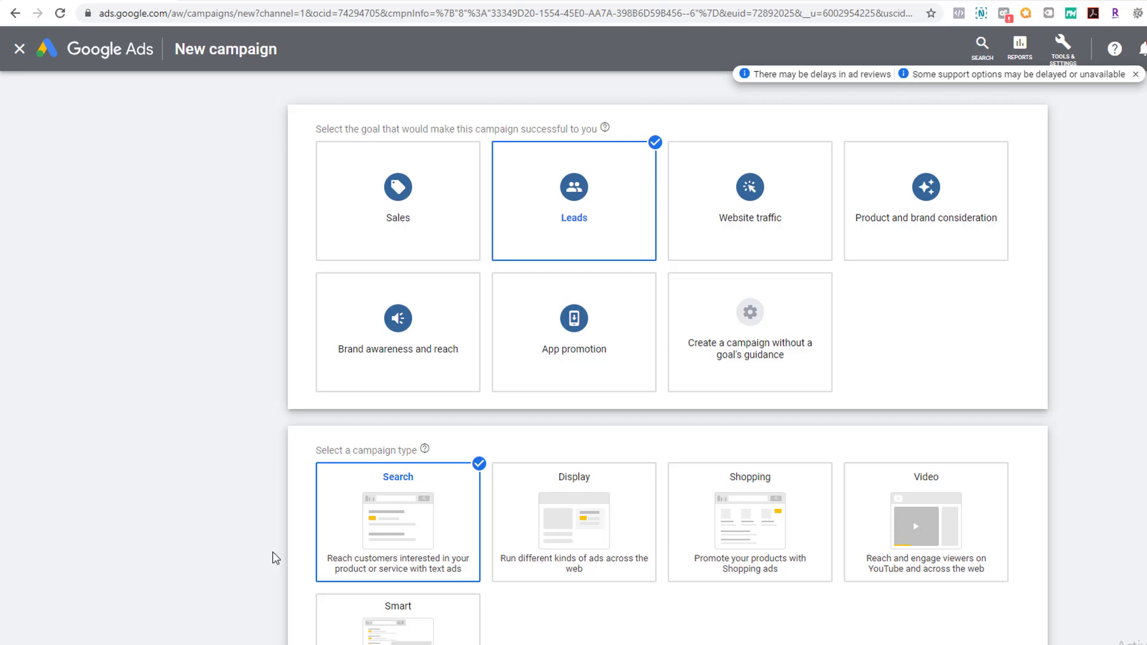
{"action": "scroll", "coordinate": [275, 557], "scroll_direction": "down", "scroll_amount": 5}
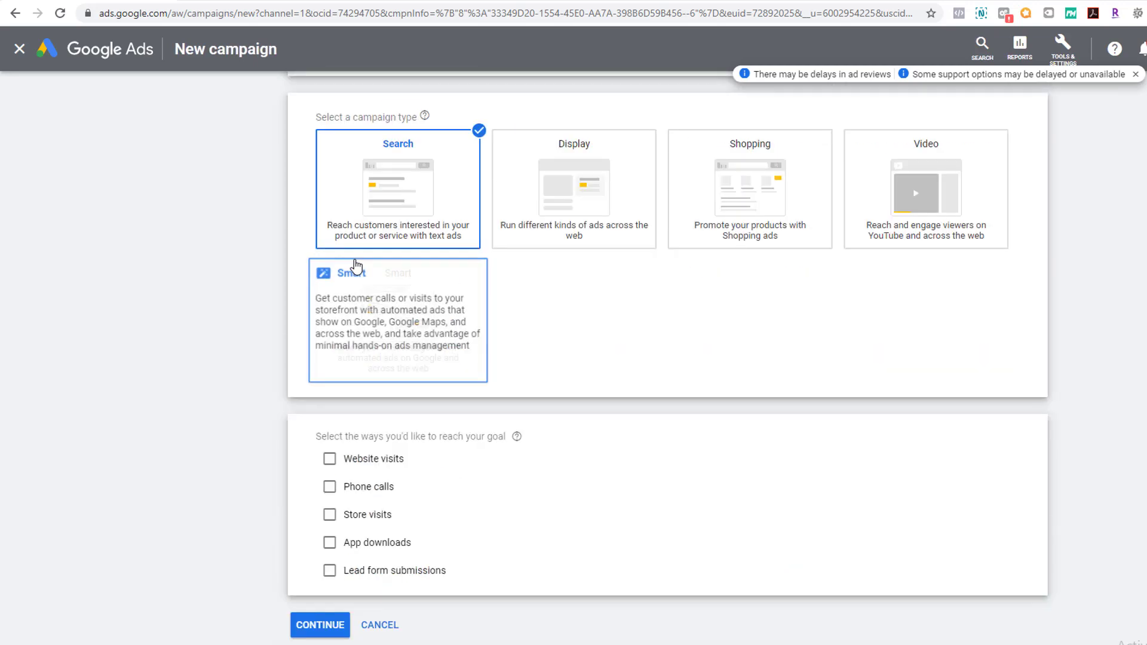
{"action": "left_click", "coordinate": [374, 470]}
{"action": "left_click", "coordinate": [388, 488]}
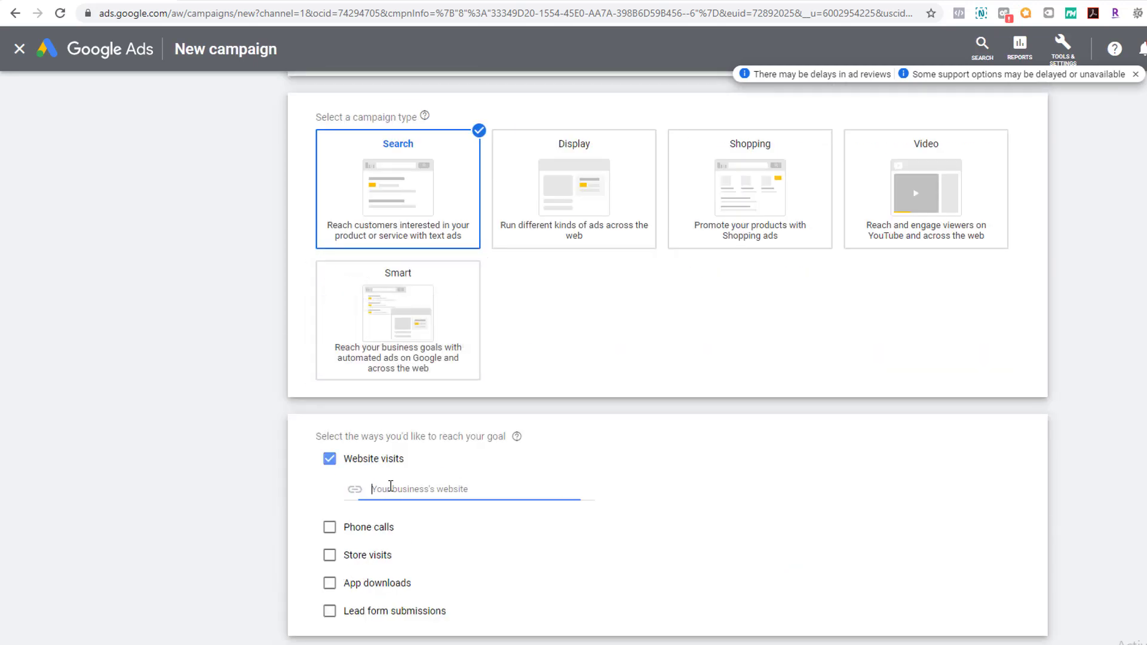
{"action": "type", "text": "www.humenuik.com"}
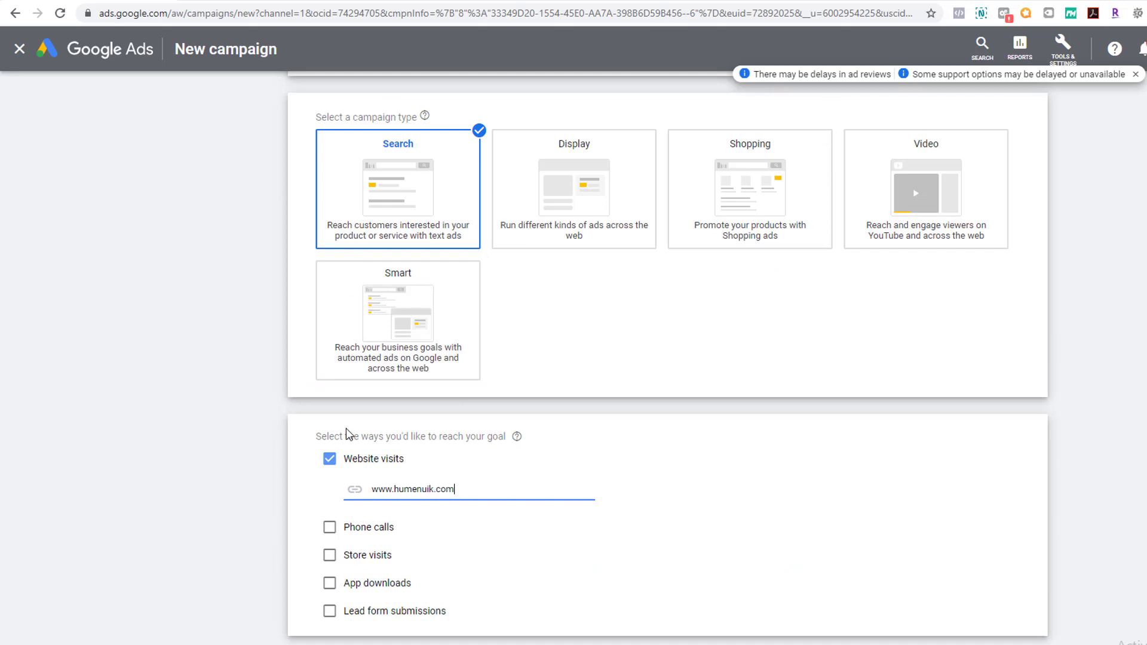
{"action": "scroll", "coordinate": [370, 435], "scroll_direction": "up", "scroll_amount": 3}
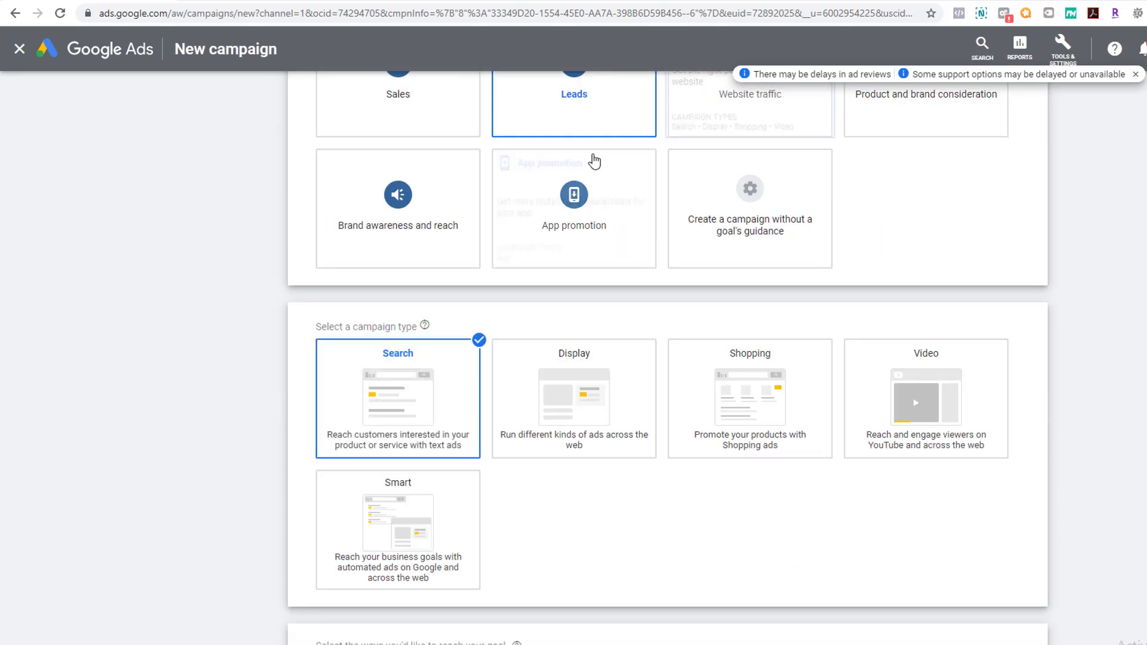
{"action": "scroll", "coordinate": [595, 159], "scroll_direction": "up", "scroll_amount": 2}
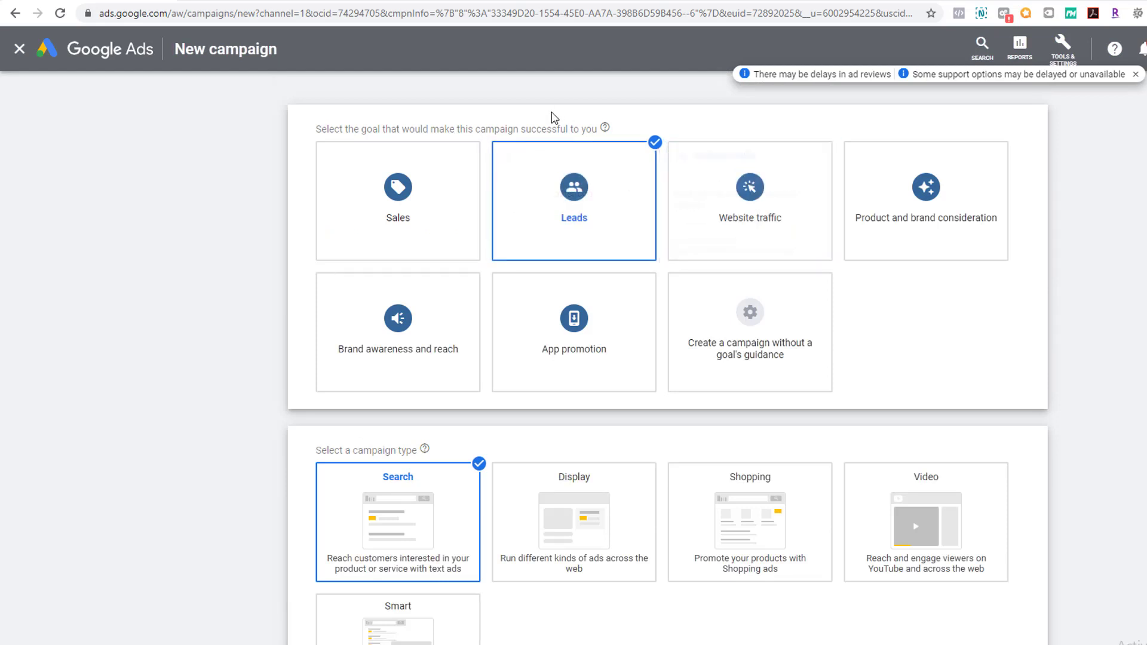
{"action": "scroll", "coordinate": [414, 515], "scroll_direction": "down", "scroll_amount": 5}
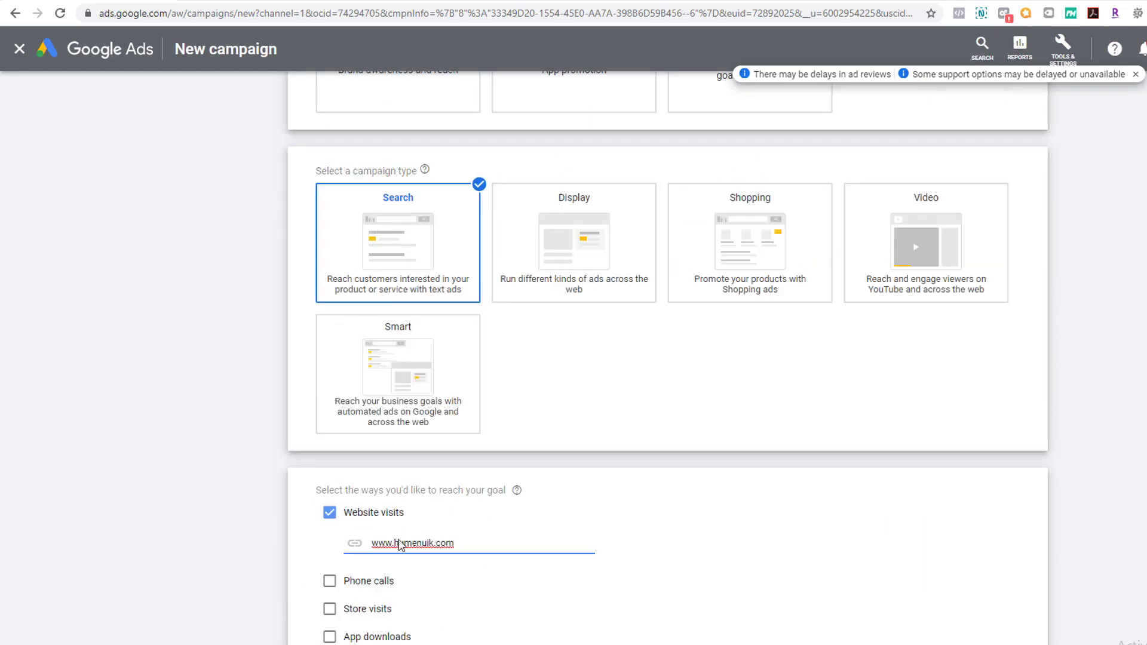
{"action": "scroll", "coordinate": [491, 555], "scroll_direction": "down", "scroll_amount": 2}
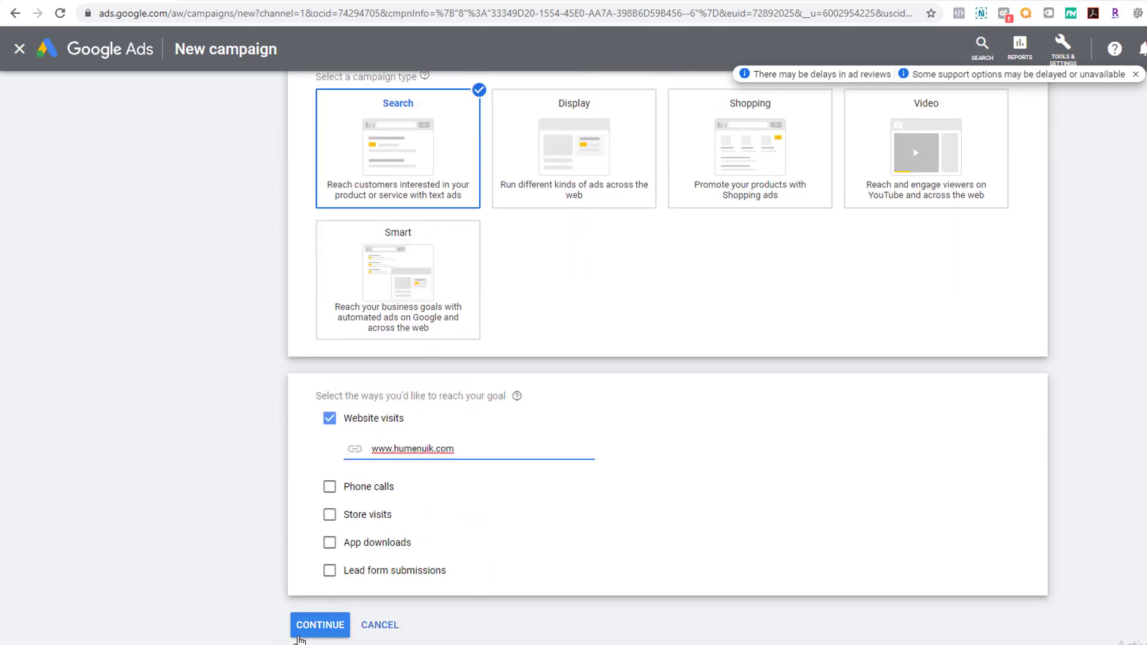
{"action": "left_click", "coordinate": [308, 633]}
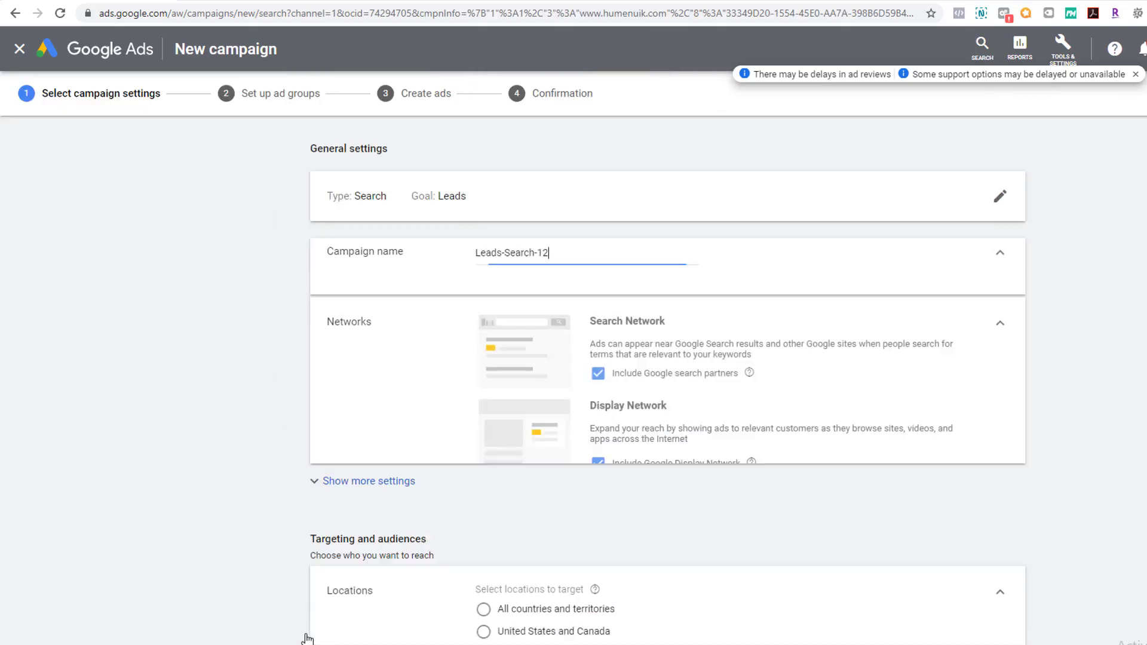
Step: Set the campaign's average daily budget to $1.00 and save the campaign settings with the other defaults
{"action": "scroll", "coordinate": [478, 414], "scroll_direction": "down", "scroll_amount": 6}
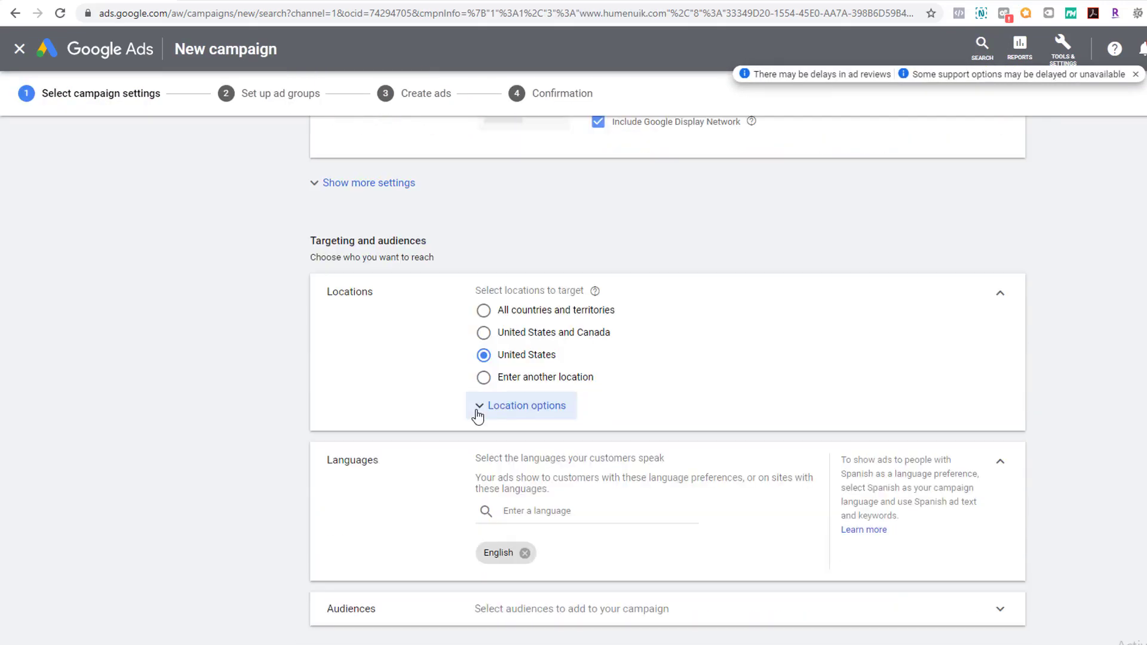
{"action": "scroll", "coordinate": [478, 360], "scroll_direction": "down", "scroll_amount": 1}
{"action": "scroll", "coordinate": [485, 395], "scroll_direction": "down", "scroll_amount": 1}
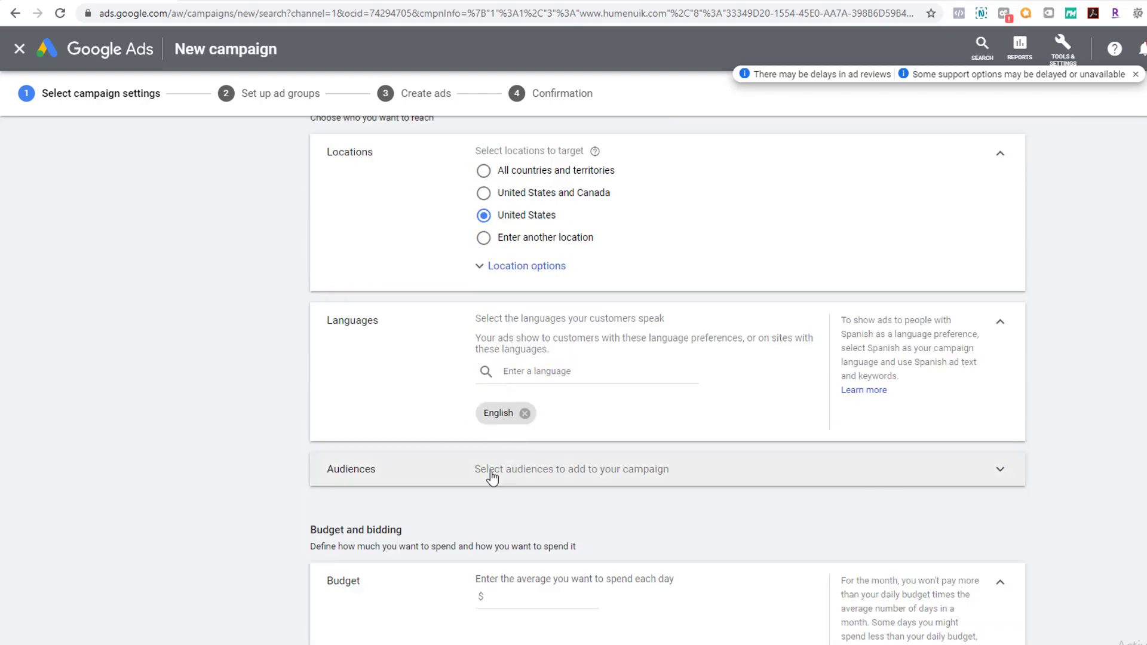
{"action": "scroll", "coordinate": [493, 469], "scroll_direction": "down", "scroll_amount": 3}
{"action": "left_click", "coordinate": [523, 387]}
{"action": "type", "text": "1.00"}
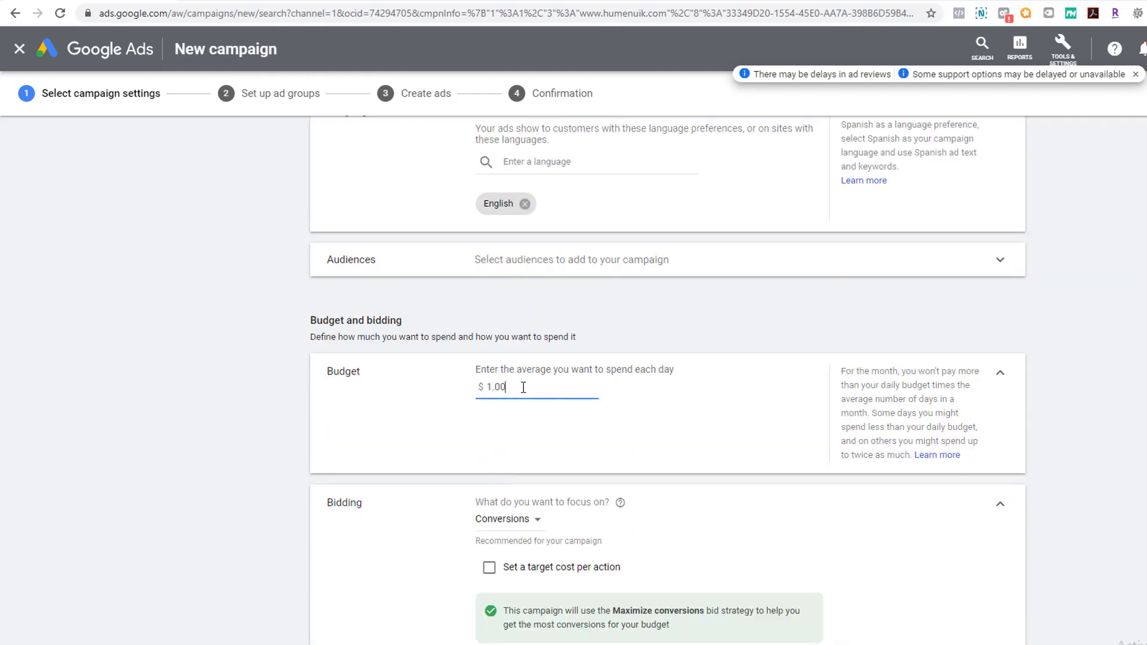
{"action": "left_click", "coordinate": [155, 521]}
{"action": "scroll", "coordinate": [156, 521], "scroll_direction": "down", "scroll_amount": 3}
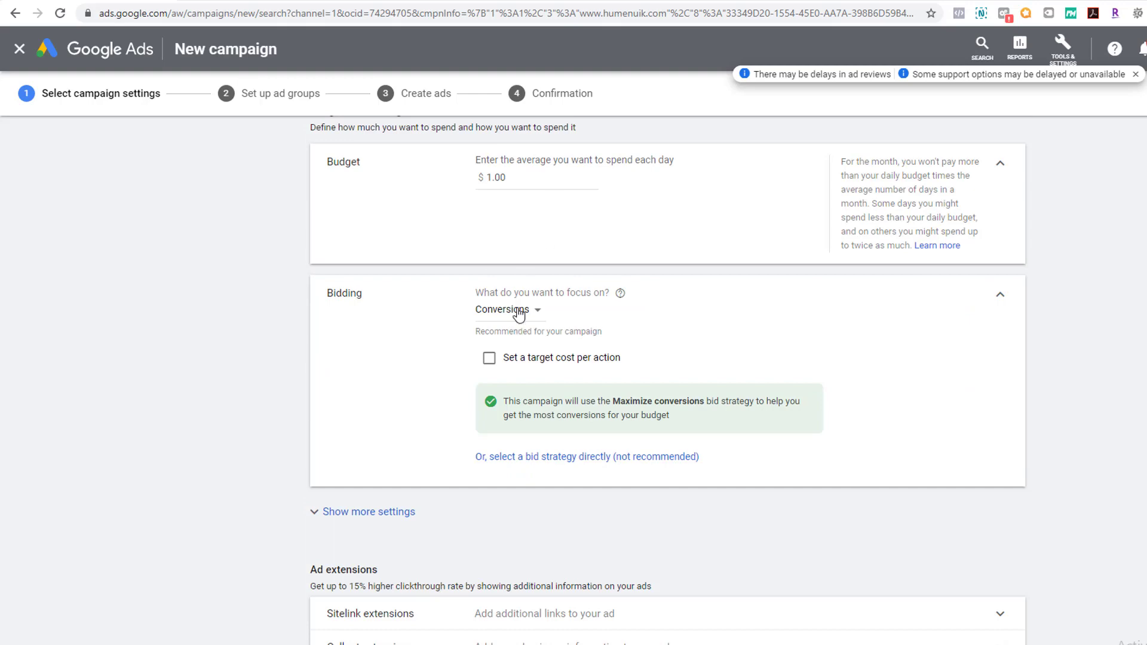
{"action": "scroll", "coordinate": [538, 574], "scroll_direction": "down", "scroll_amount": 2}
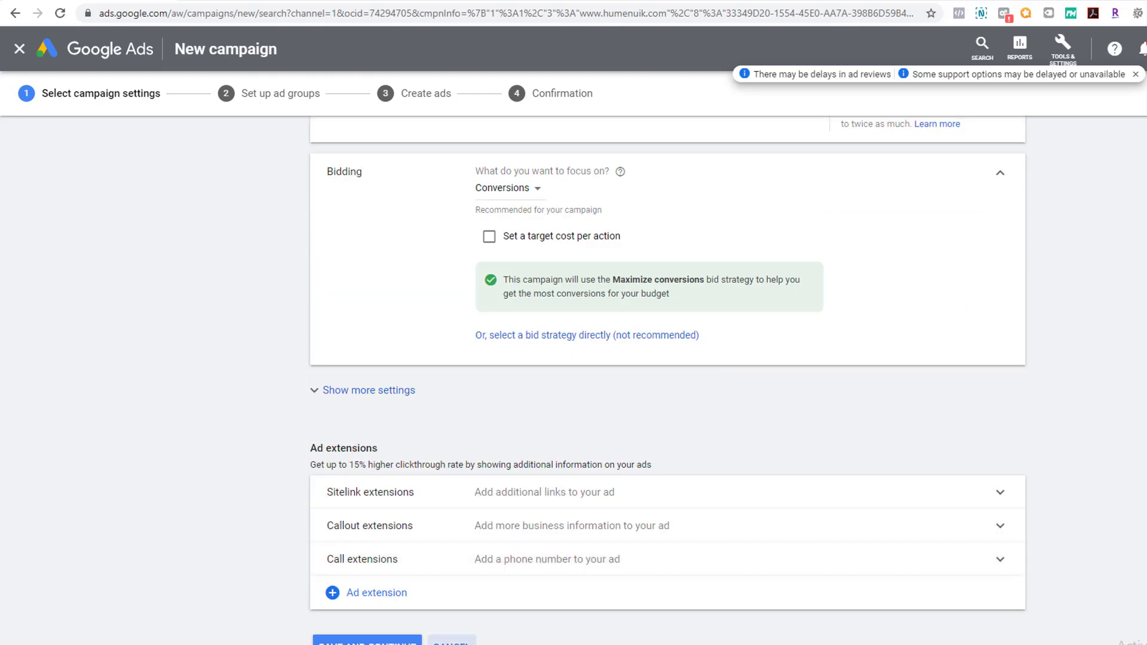
{"action": "left_click", "coordinate": [368, 641]}
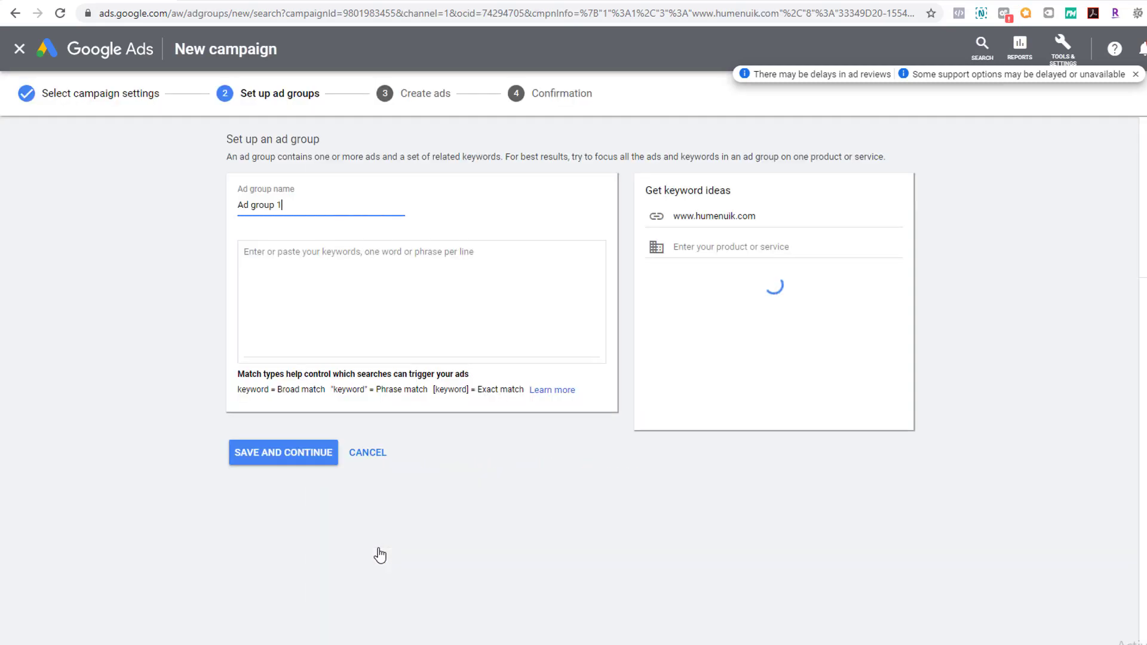
{"action": "left_click", "coordinate": [371, 256]}
{"action": "type", "text": "Marketing"}
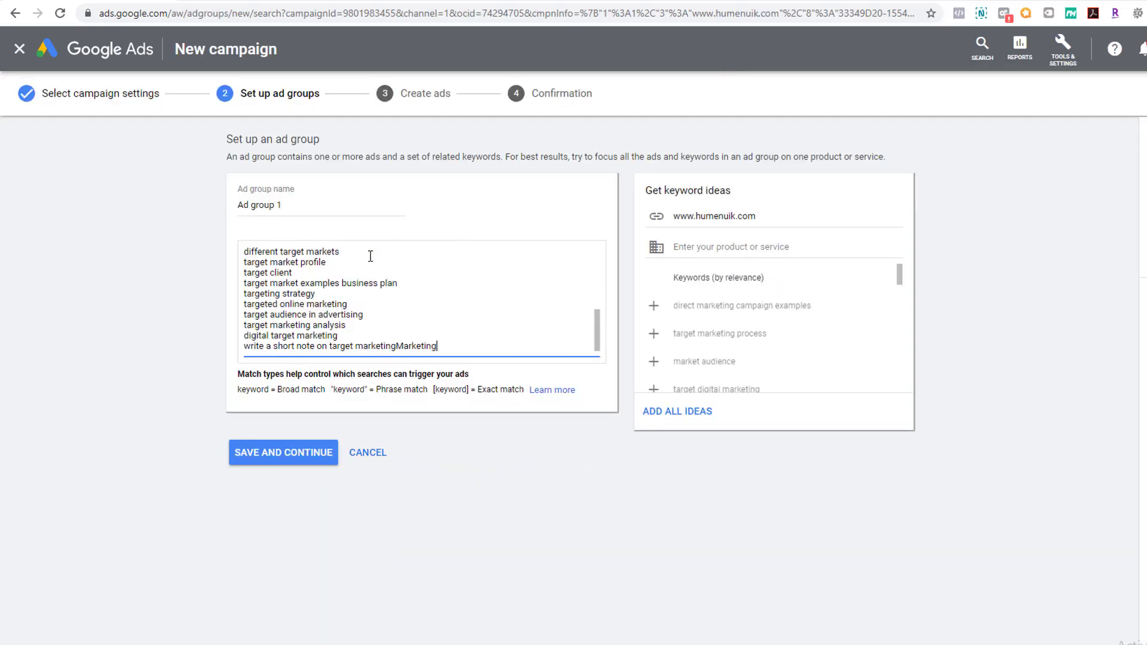
{"action": "key", "text": "BackSpace"}
{"action": "key", "text": "BackSpace"}
{"action": "key", "text": "BackSpace"}
{"action": "key", "text": "BackSpace"}
{"action": "key", "text": "BackSpace"}
{"action": "key", "text": "BackSpace"}
{"action": "key", "text": "BackSpace"}
{"action": "key", "text": "BackSpace"}
{"action": "key", "text": "BackSpace"}
Step: Save the ad group with its suggested keywords and exit the campaign setup without writing a text ad
{"action": "left_click", "coordinate": [309, 462]}
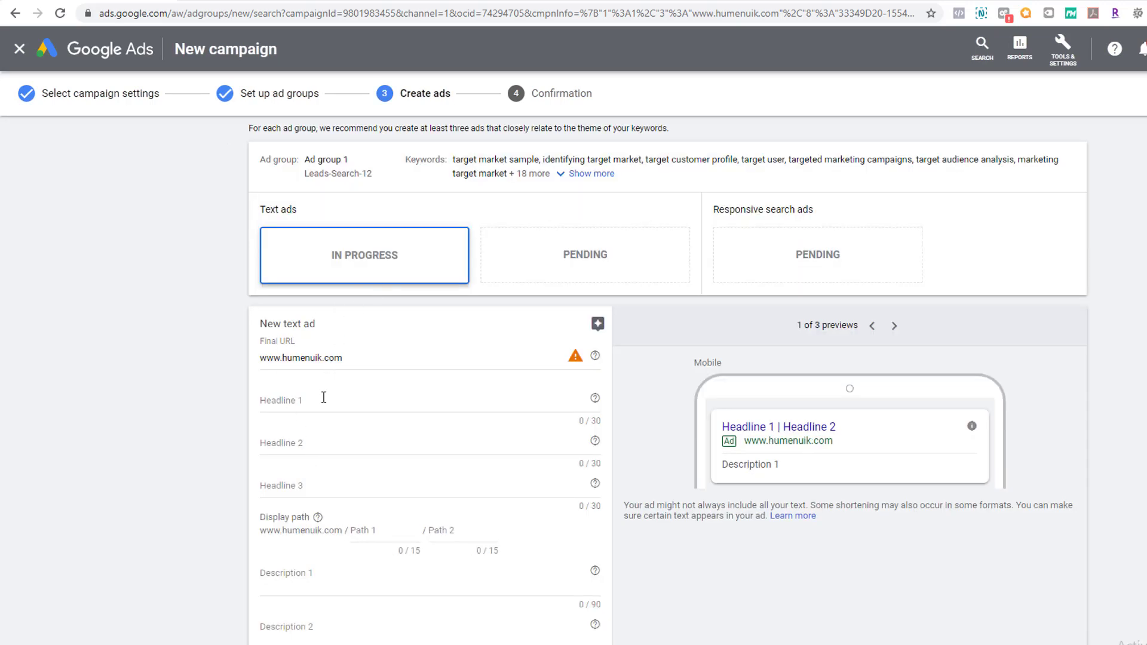
{"action": "left_click", "coordinate": [315, 400]}
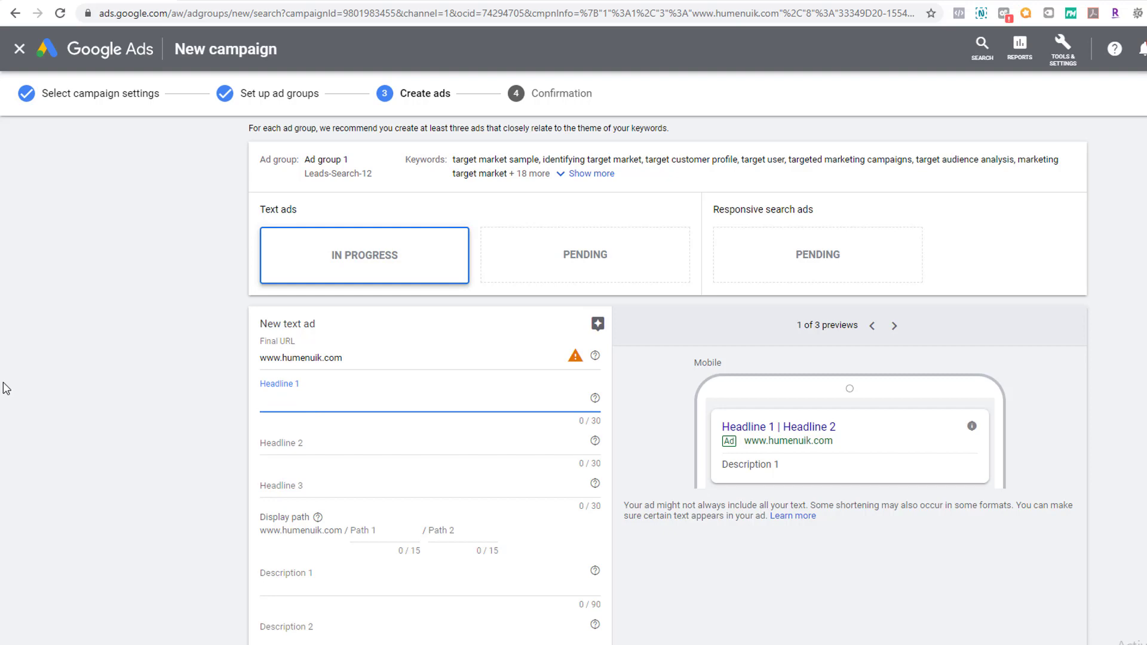
{"action": "scroll", "coordinate": [108, 446], "scroll_direction": "down", "scroll_amount": 2}
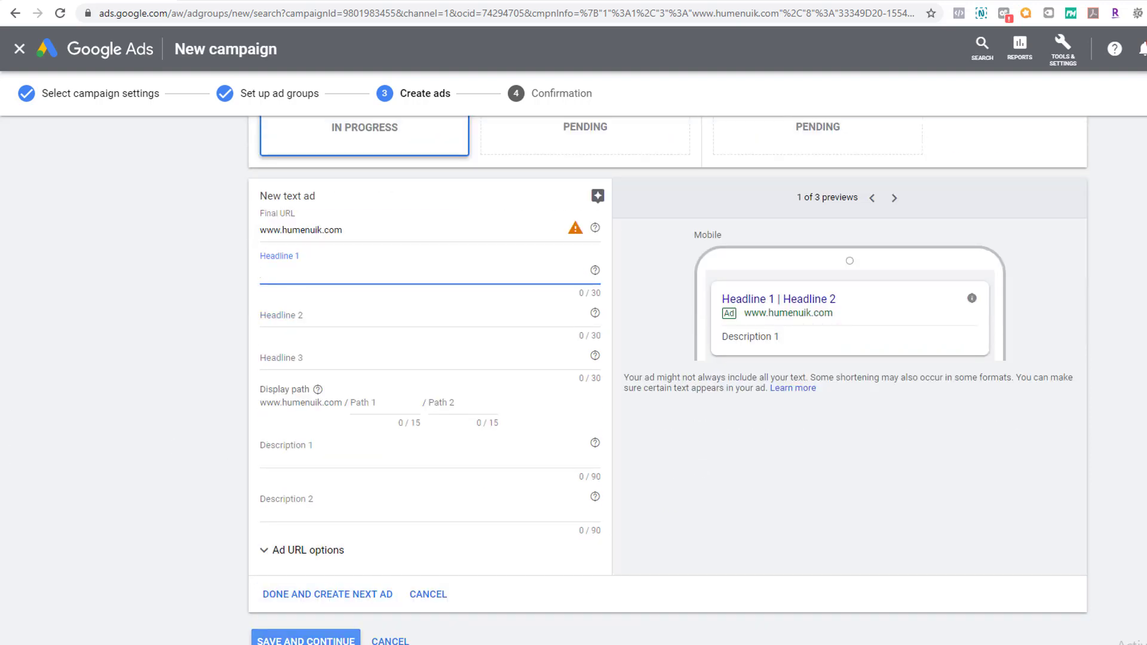
{"action": "left_click", "coordinate": [20, 50]}
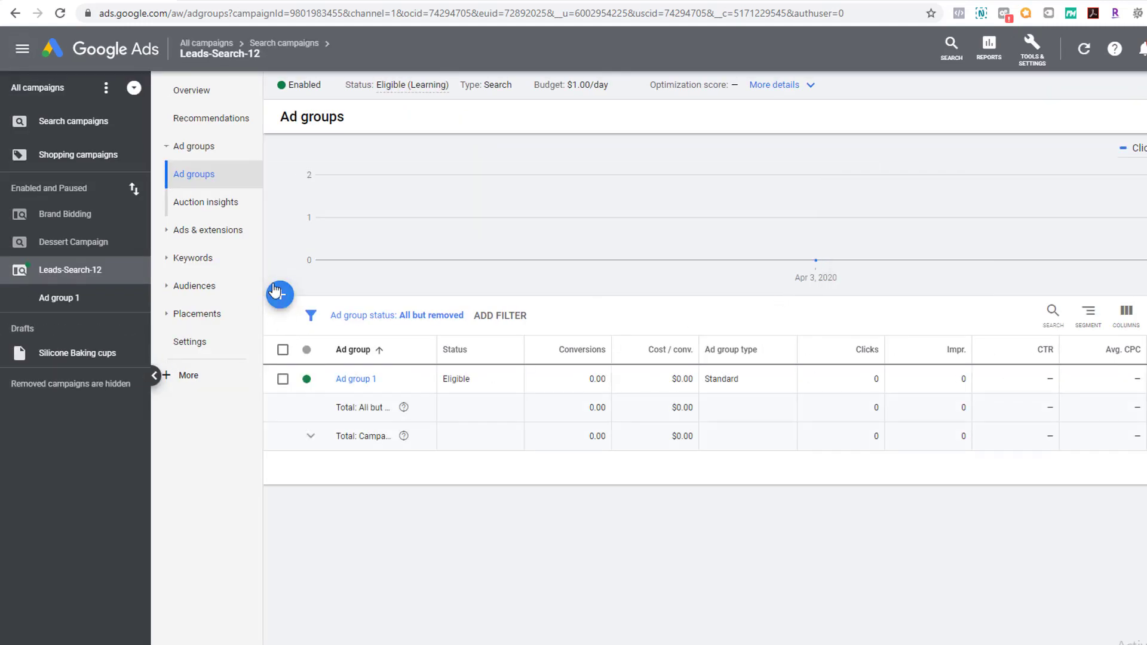
Step: Open the Campaigns overview for all search campaigns
{"action": "left_click", "coordinate": [30, 123]}
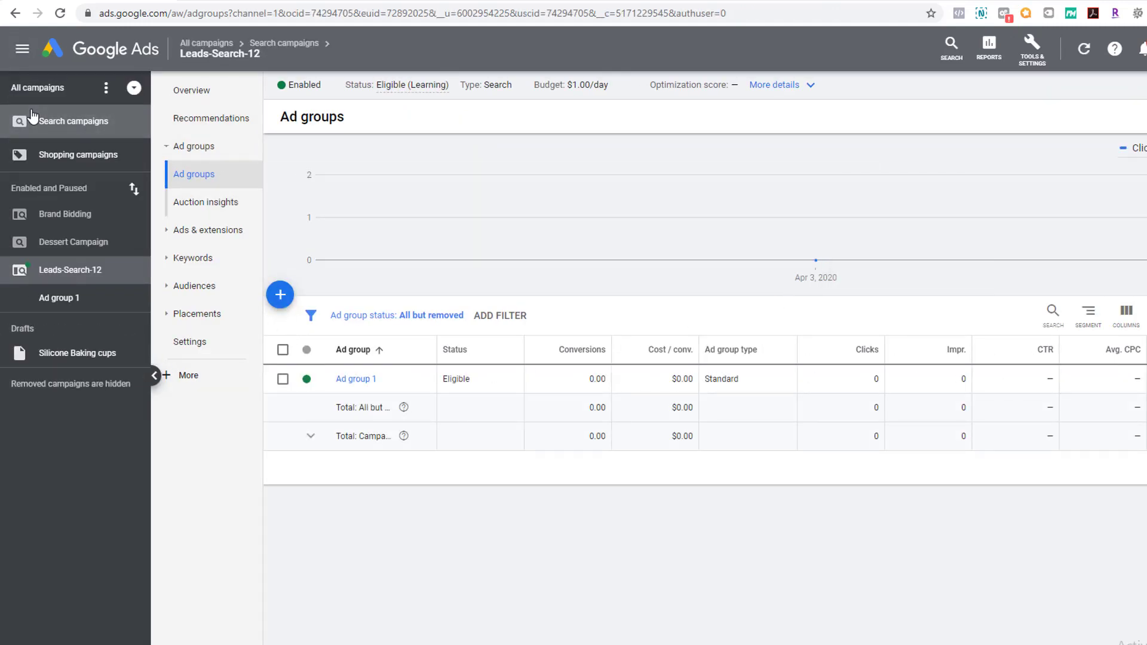
{"action": "left_click", "coordinate": [279, 266]}
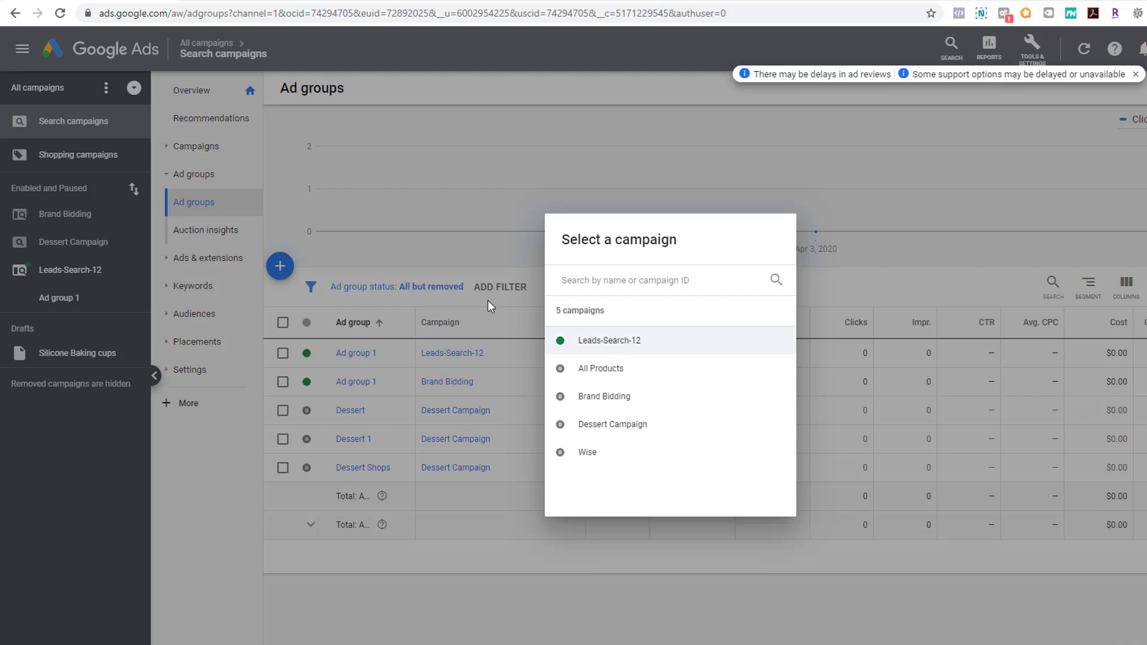
{"action": "left_click", "coordinate": [487, 300]}
{"action": "left_click", "coordinate": [196, 147]}
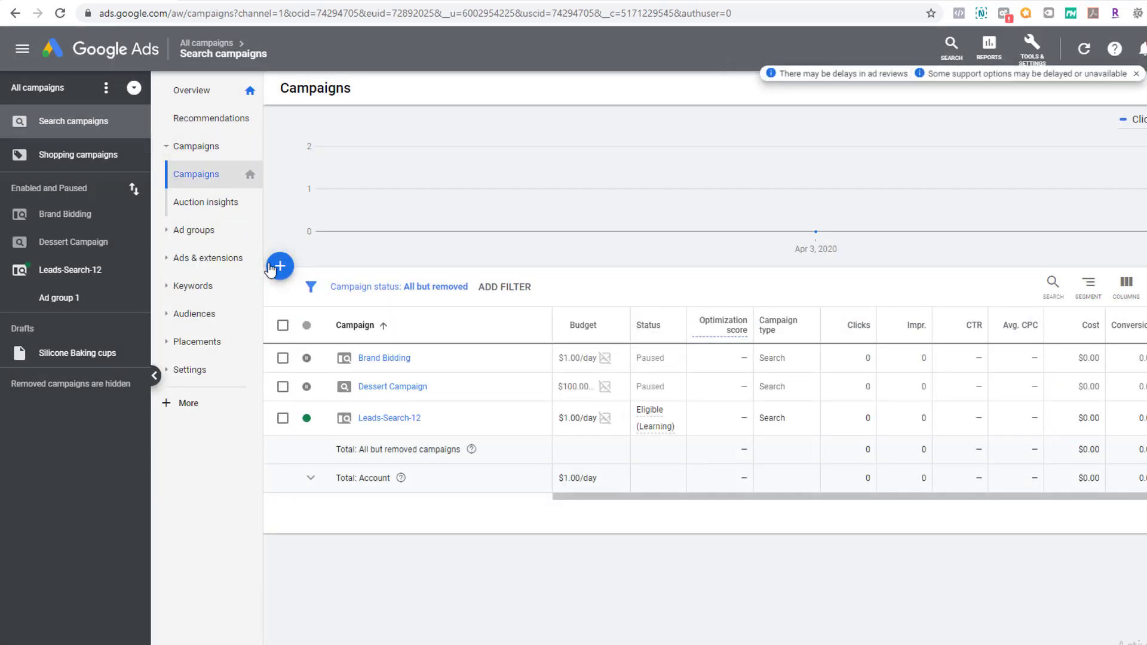
Step: Create another new Search campaign with the Leads goal, choose lead form submissions as the way to reach it, and continue
{"action": "left_click", "coordinate": [280, 266]}
{"action": "left_click", "coordinate": [352, 329]}
{"action": "left_click", "coordinate": [574, 217]}
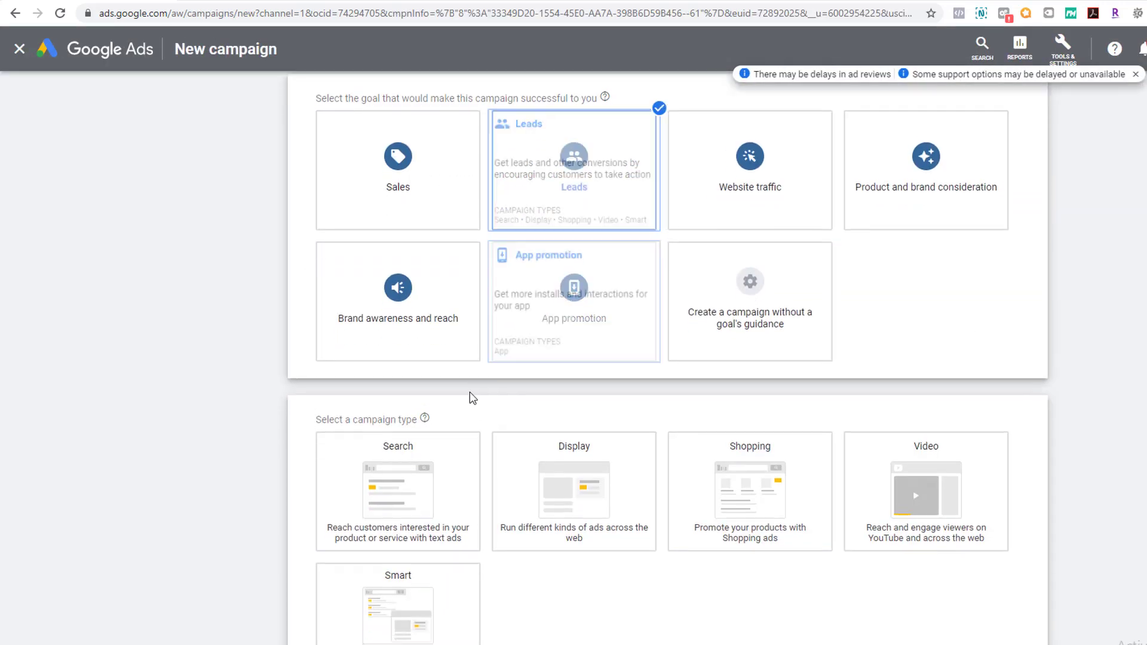
{"action": "left_click", "coordinate": [402, 428]}
{"action": "left_click", "coordinate": [369, 572]}
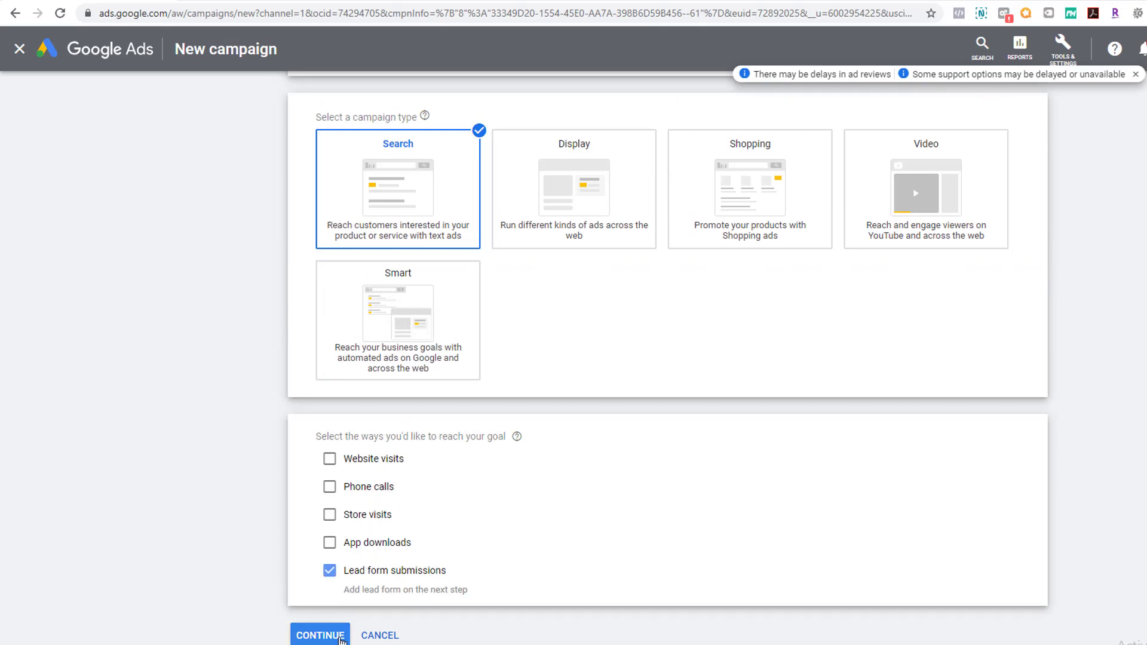
{"action": "left_click", "coordinate": [321, 626]}
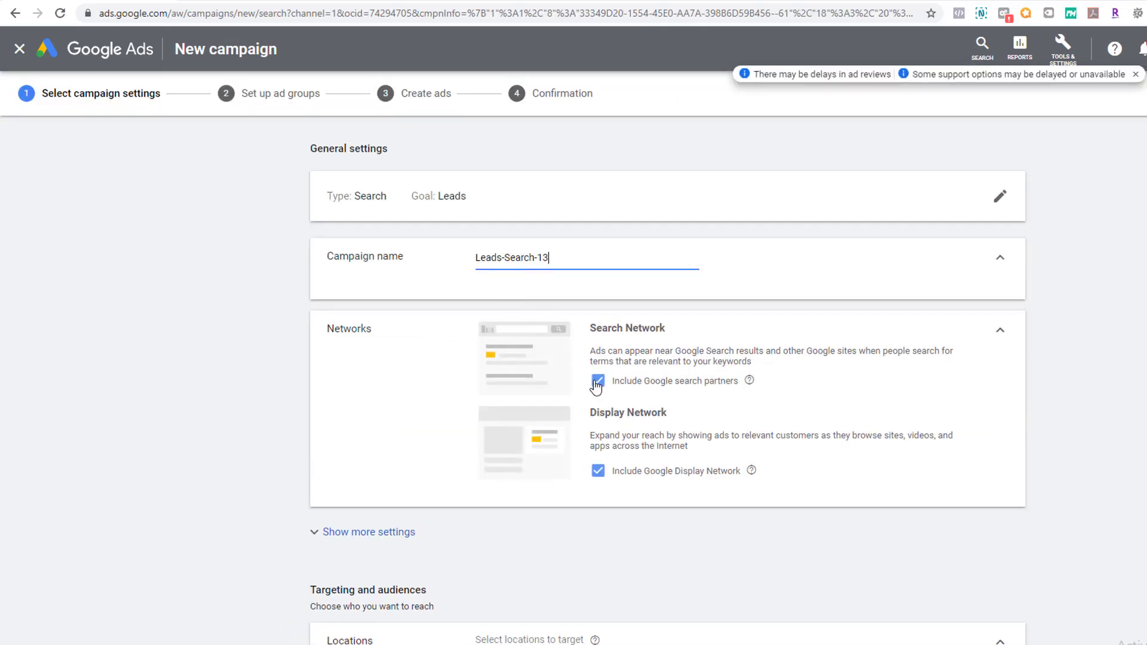
Step: Begin a new lead form extension in the campaign's ad extensions
{"action": "scroll", "coordinate": [598, 388], "scroll_direction": "down", "scroll_amount": 8}
{"action": "scroll", "coordinate": [602, 394], "scroll_direction": "down", "scroll_amount": 2}
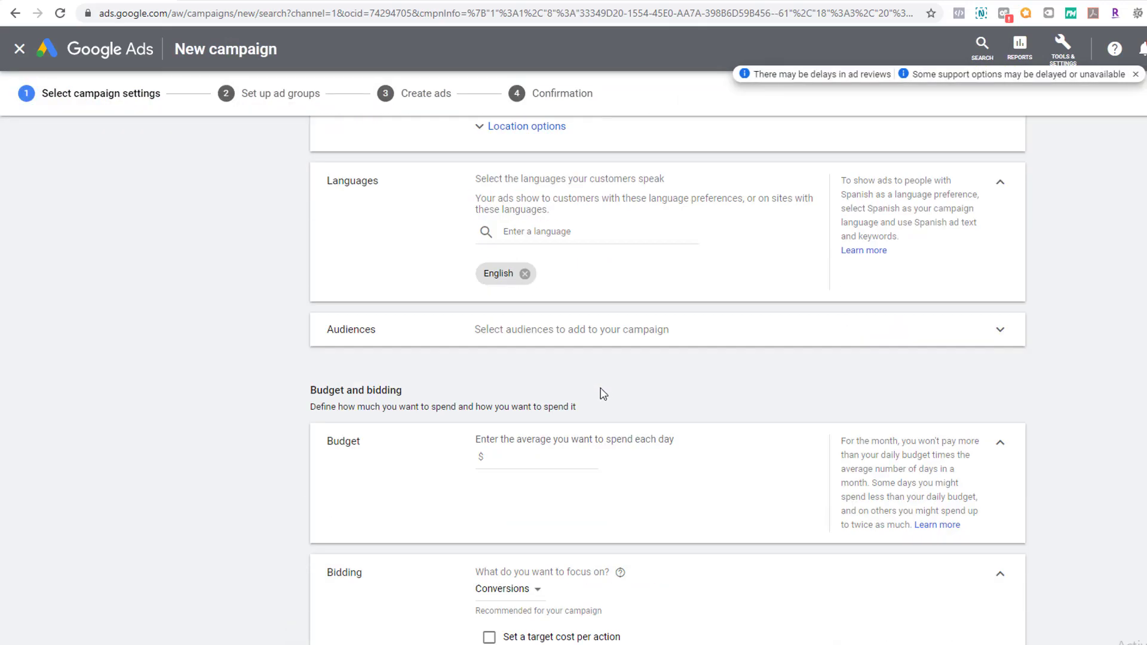
{"action": "left_click", "coordinate": [546, 440]}
{"action": "left_click", "coordinate": [382, 536]}
{"action": "scroll", "coordinate": [387, 398], "scroll_direction": "down", "scroll_amount": 4}
{"action": "scroll", "coordinate": [406, 392], "scroll_direction": "down", "scroll_amount": 3}
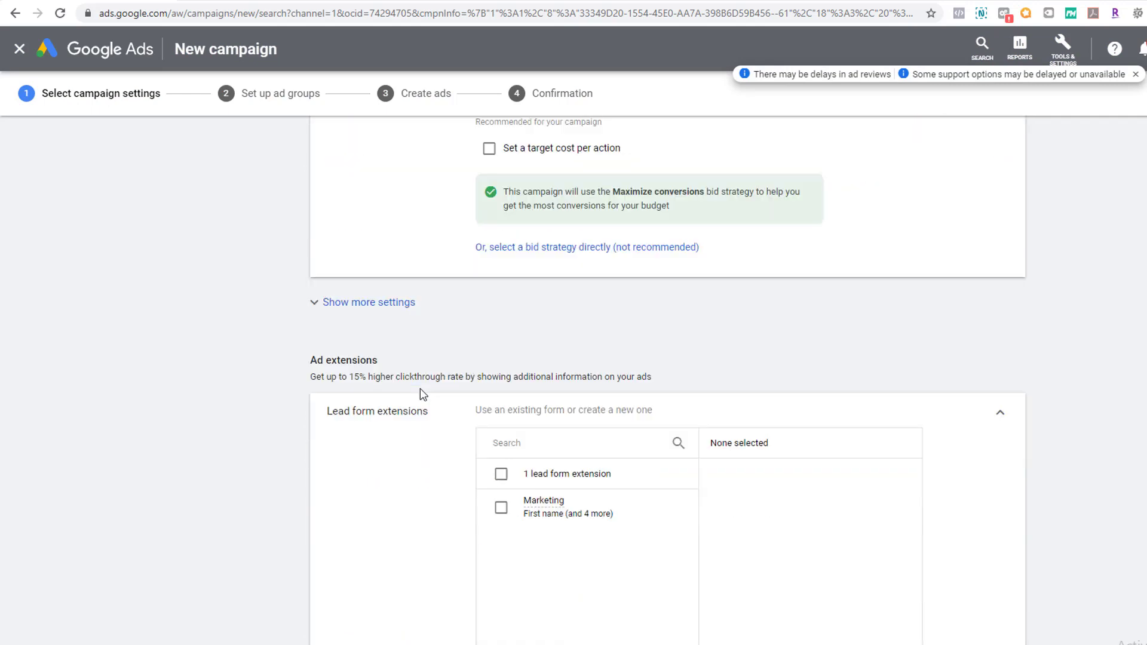
{"action": "scroll", "coordinate": [420, 394], "scroll_direction": "down", "scroll_amount": 3}
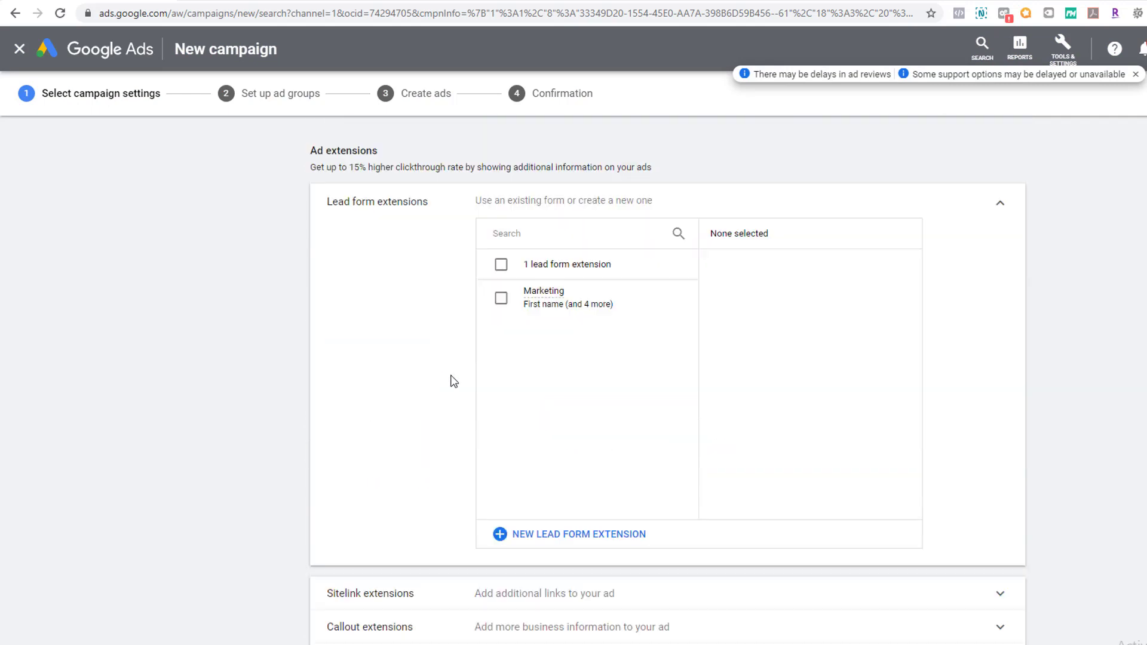
{"action": "left_click", "coordinate": [571, 545]}
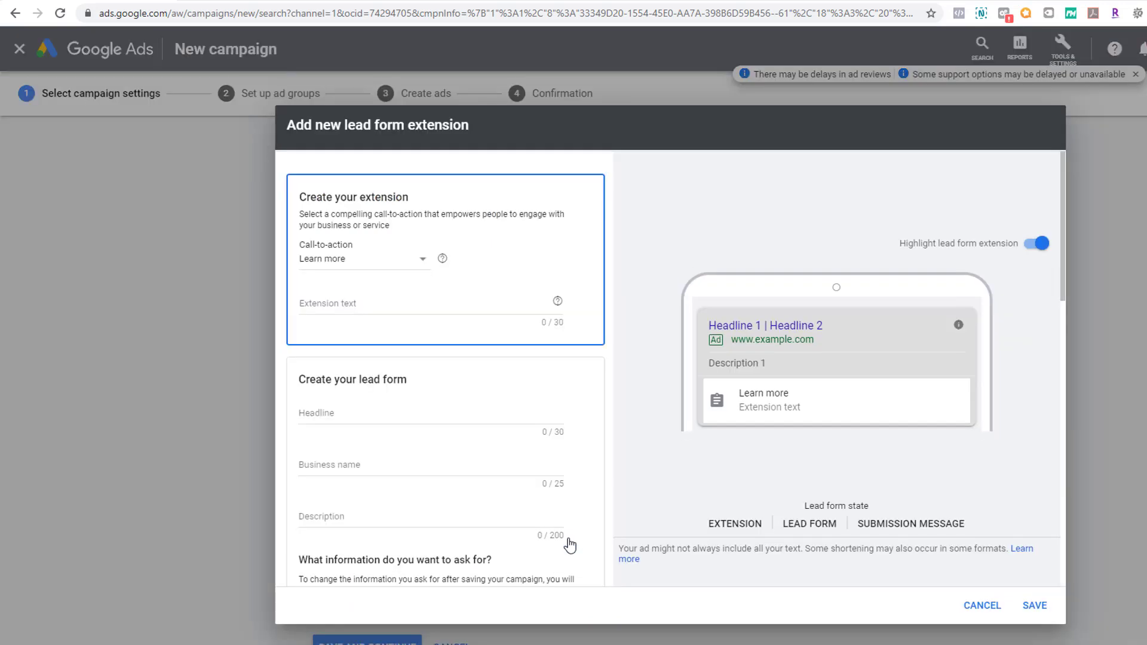
Step: Enter "See what our company can do!" as the lead form's extension text
{"action": "left_click", "coordinate": [338, 302]}
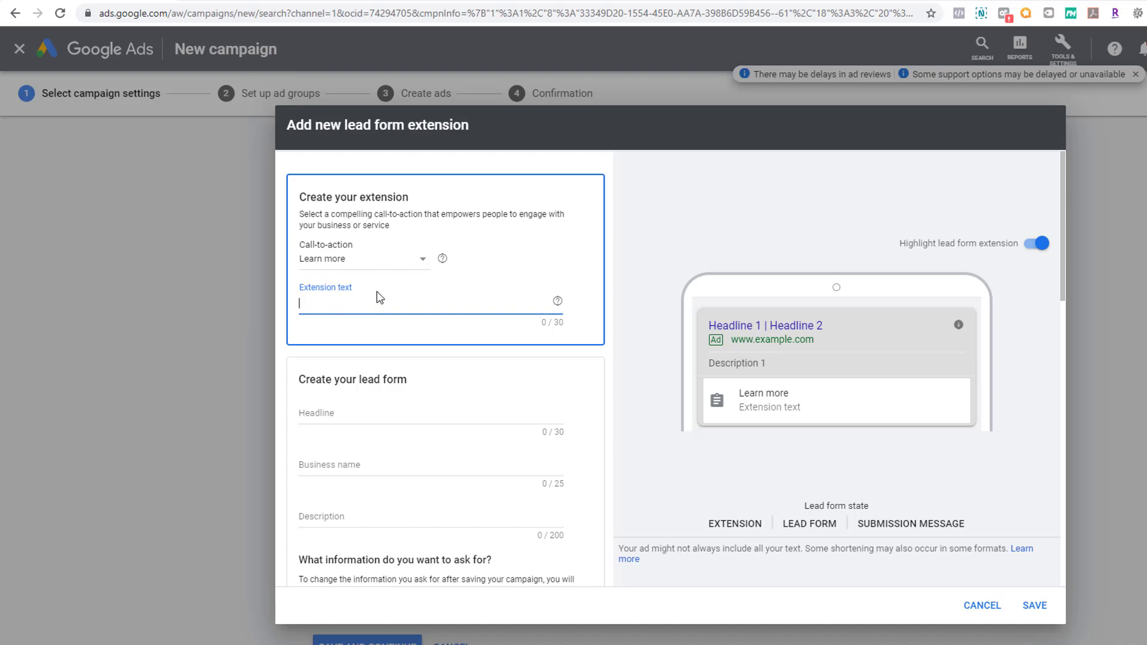
{"action": "type", "text": "S"}
{"action": "key", "text": "BackSpace"}
{"action": "type", "text": "See what our company can do!"}
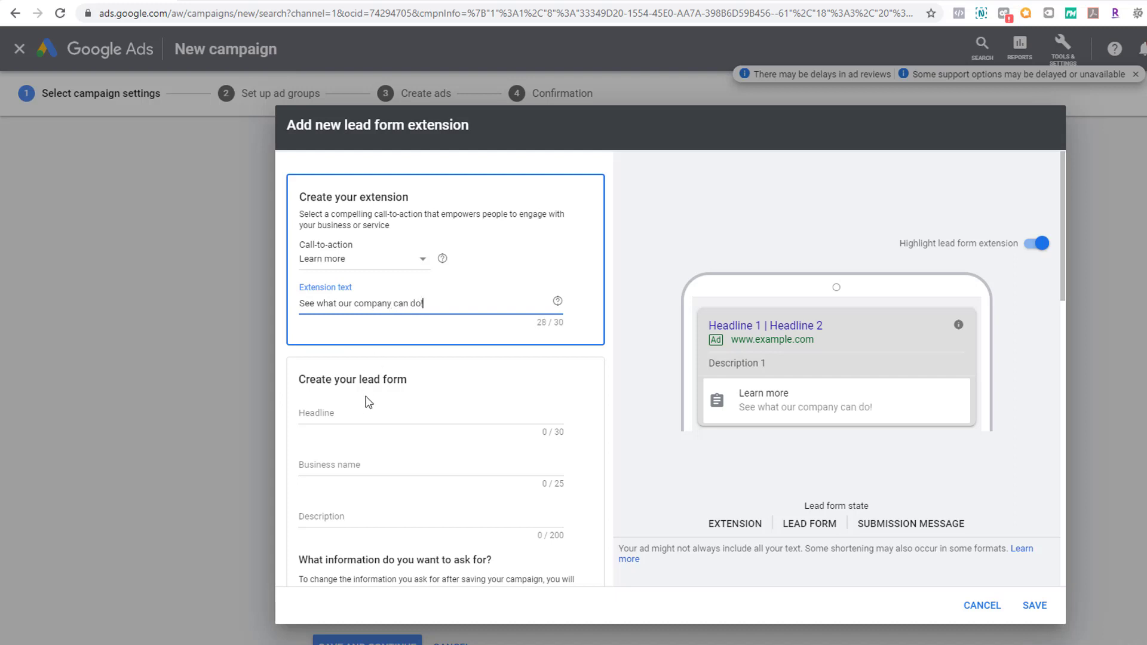
Step: Fill in the lead form with headline "We Do marketing", business name "Humenuik" and description "Brief info call to action"
{"action": "left_click", "coordinate": [365, 415]}
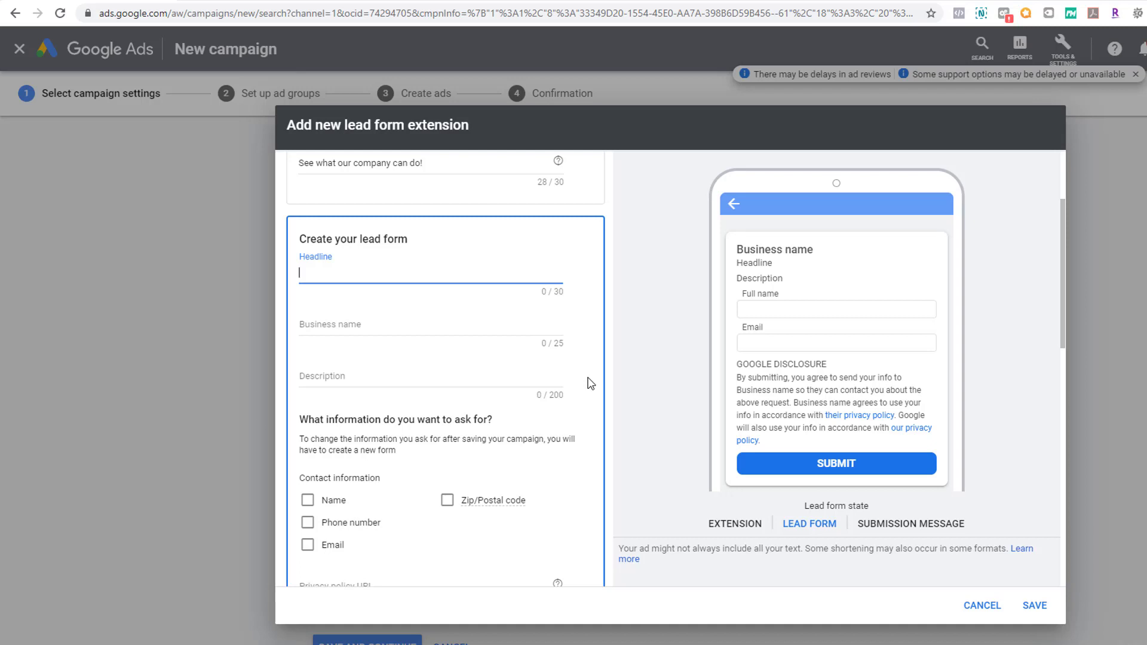
{"action": "type", "text": "We Do marketing"}
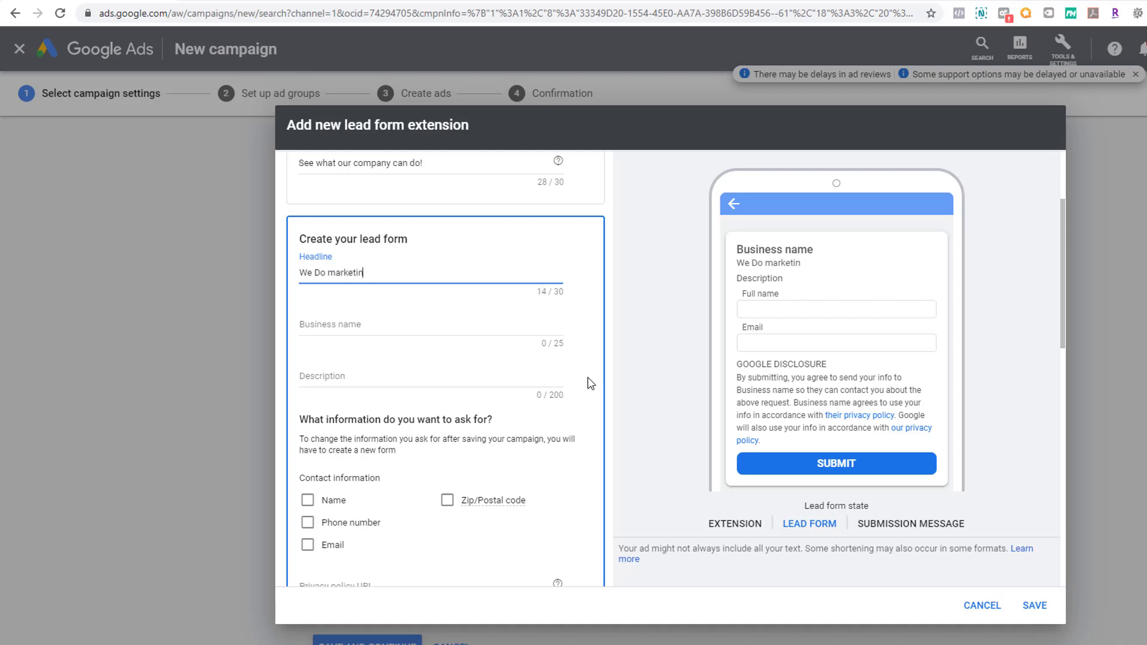
{"action": "key", "text": "Tab"}
{"action": "type", "text": "Humenuik"}
{"action": "key", "text": "Tab"}
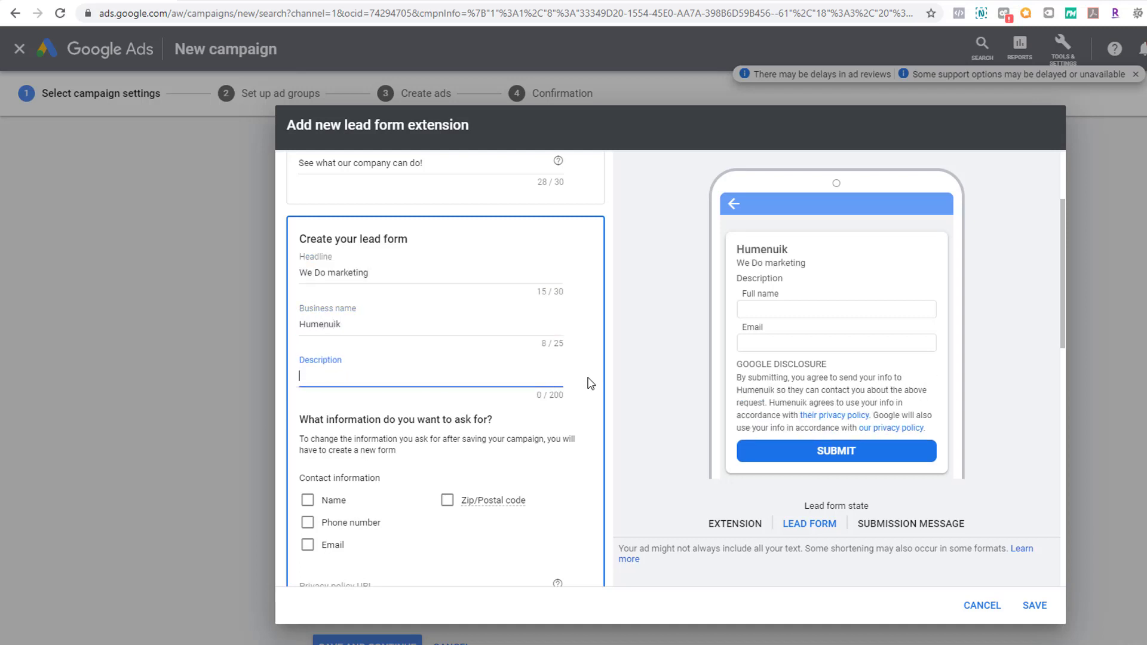
{"action": "type", "text": "Brief info call to action"}
{"action": "scroll", "coordinate": [541, 389], "scroll_direction": "down", "scroll_amount": 2}
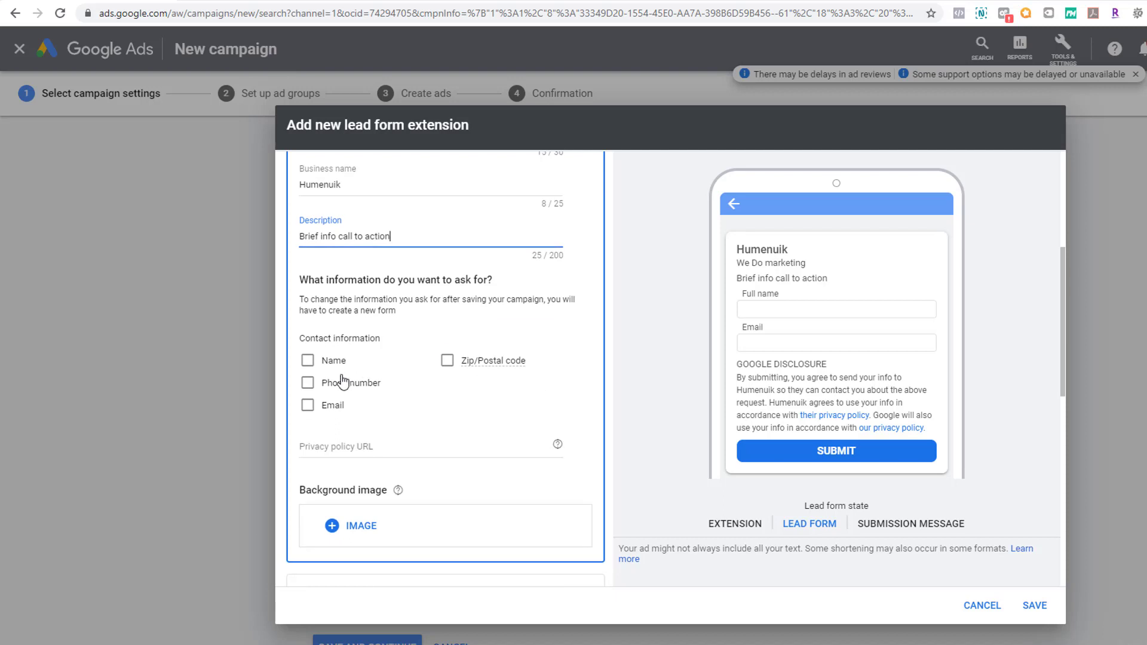
{"action": "left_click", "coordinate": [307, 361]}
{"action": "left_click", "coordinate": [307, 428]}
{"action": "left_click", "coordinate": [307, 450]}
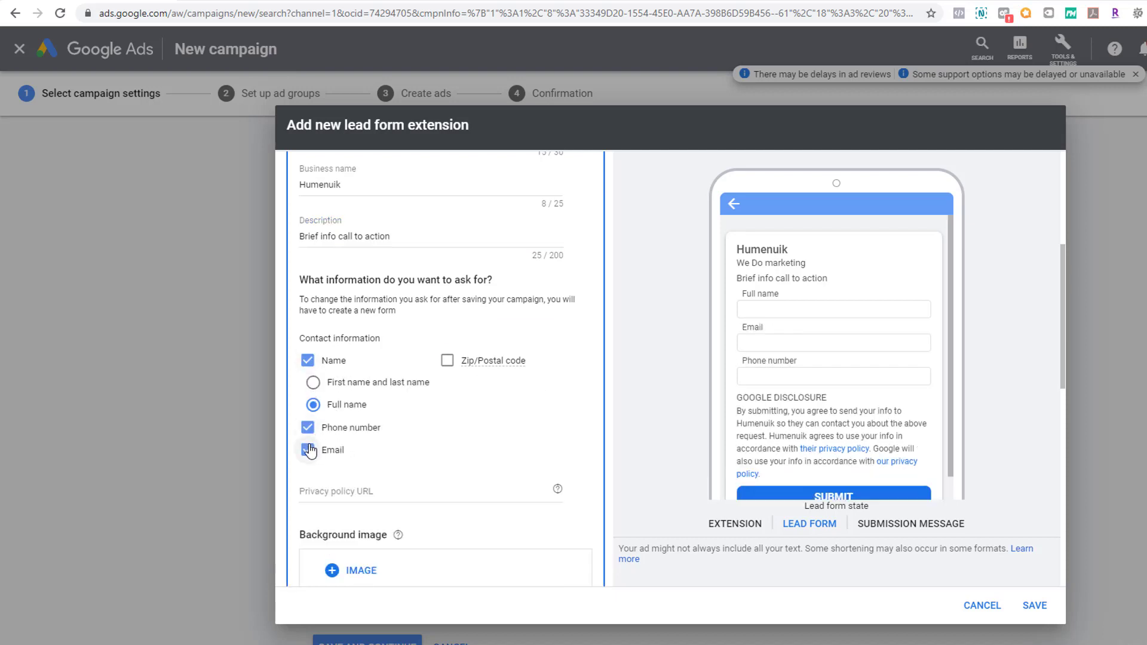
{"action": "left_click", "coordinate": [448, 361]}
{"action": "scroll", "coordinate": [460, 364], "scroll_direction": "down", "scroll_amount": 4}
{"action": "left_click", "coordinate": [410, 213]}
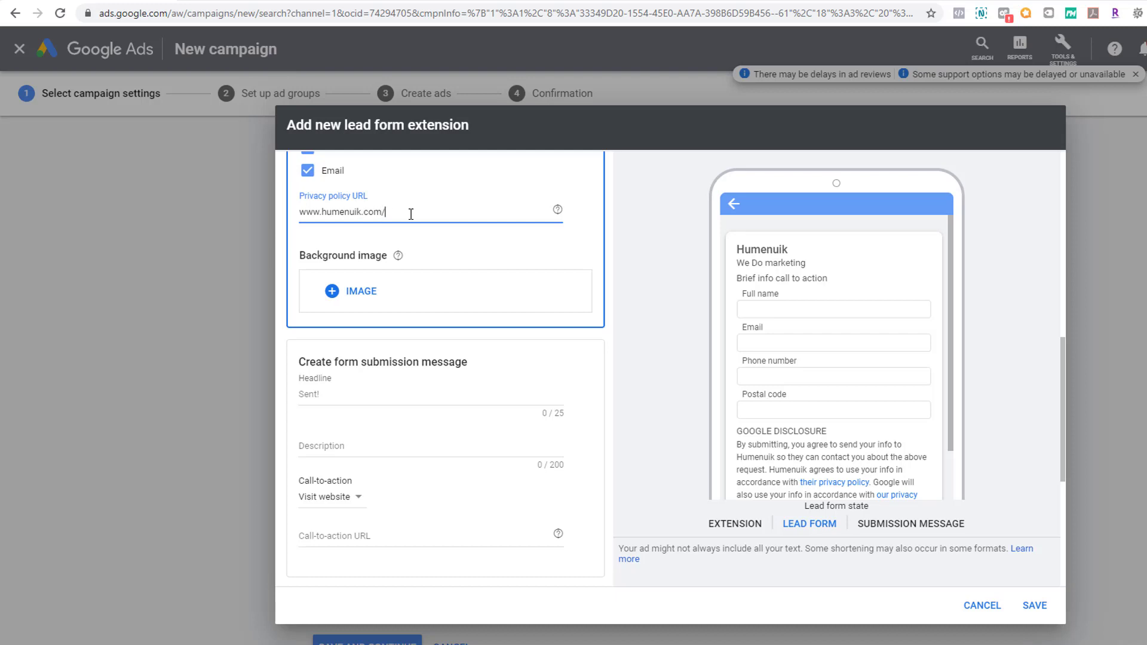
Step: Try to add the LogoDesign2 picture as the lead form's background image
{"action": "left_click", "coordinate": [354, 291]}
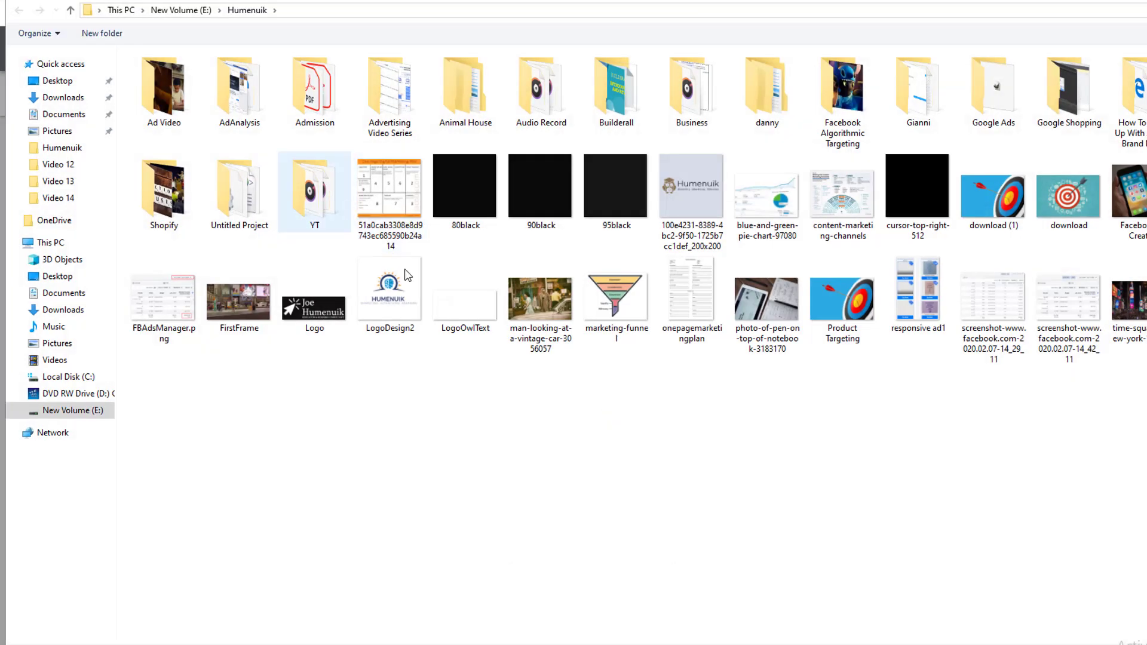
{"action": "left_click", "coordinate": [408, 304]}
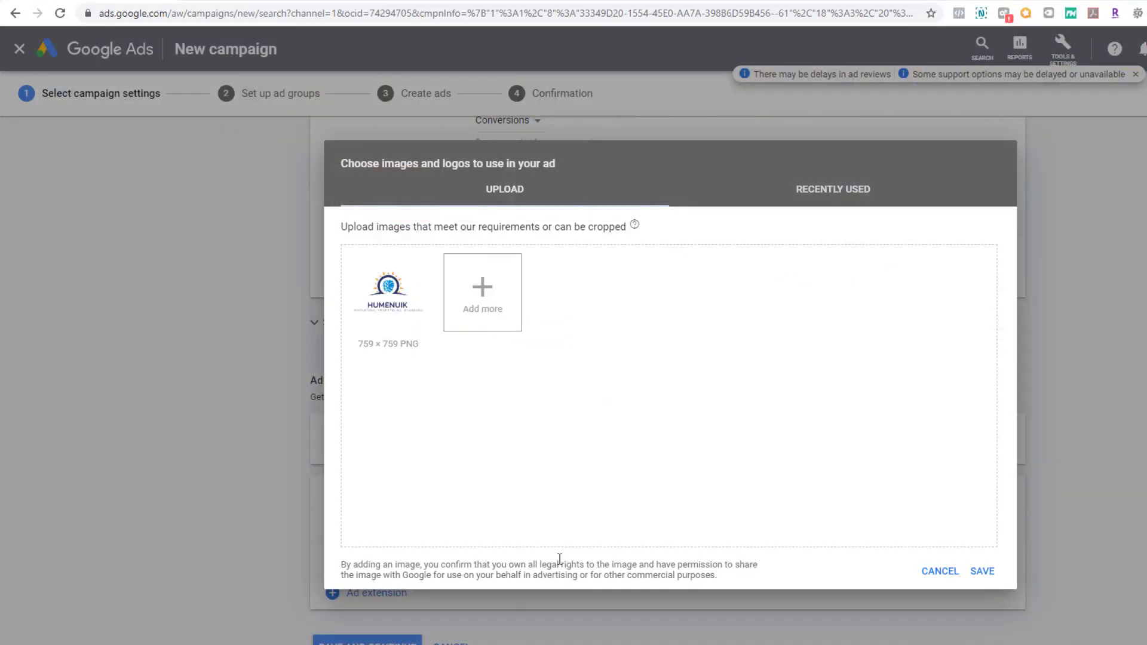
{"action": "left_click", "coordinate": [986, 573]}
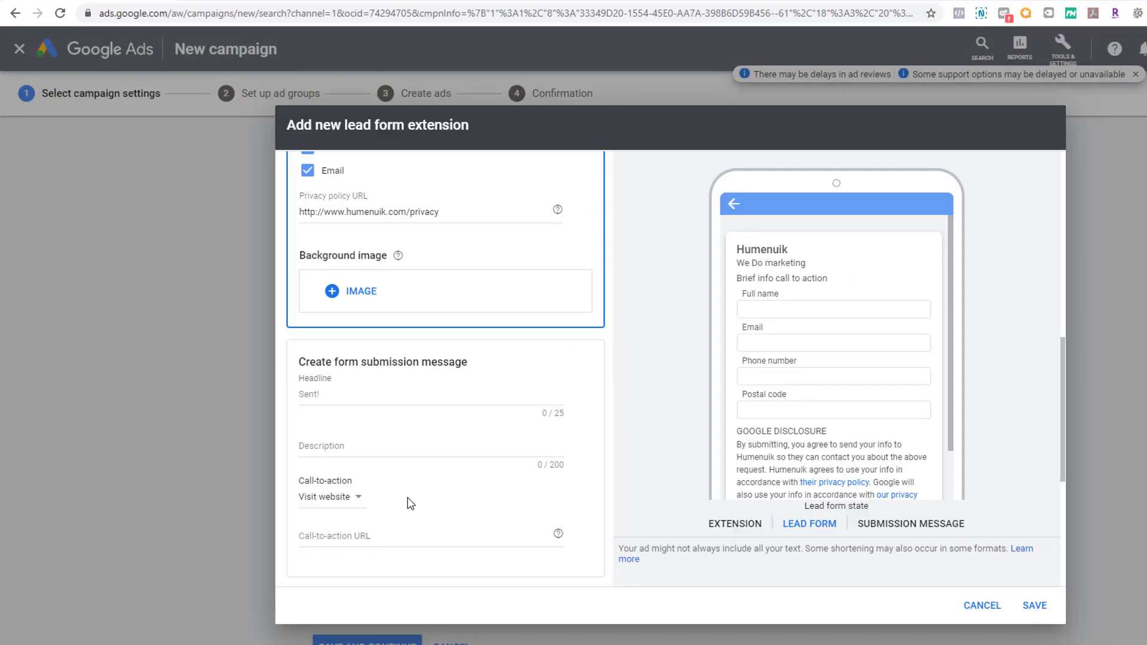
Step: Fill in the form submission message with headline "Sent" and description "Talk to you soon"
{"action": "scroll", "coordinate": [373, 434], "scroll_direction": "down", "scroll_amount": 3}
{"action": "left_click", "coordinate": [354, 261]}
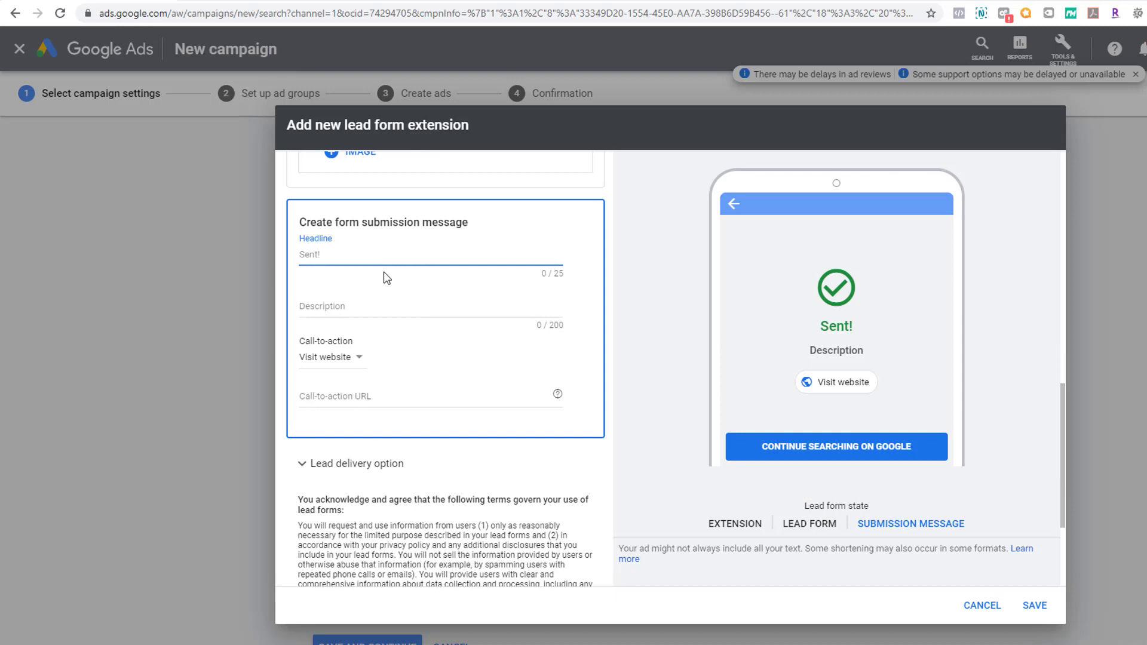
{"action": "type", "text": "Sent"}
{"action": "key", "text": "Tab"}
{"action": "type", "text": "Tal"}
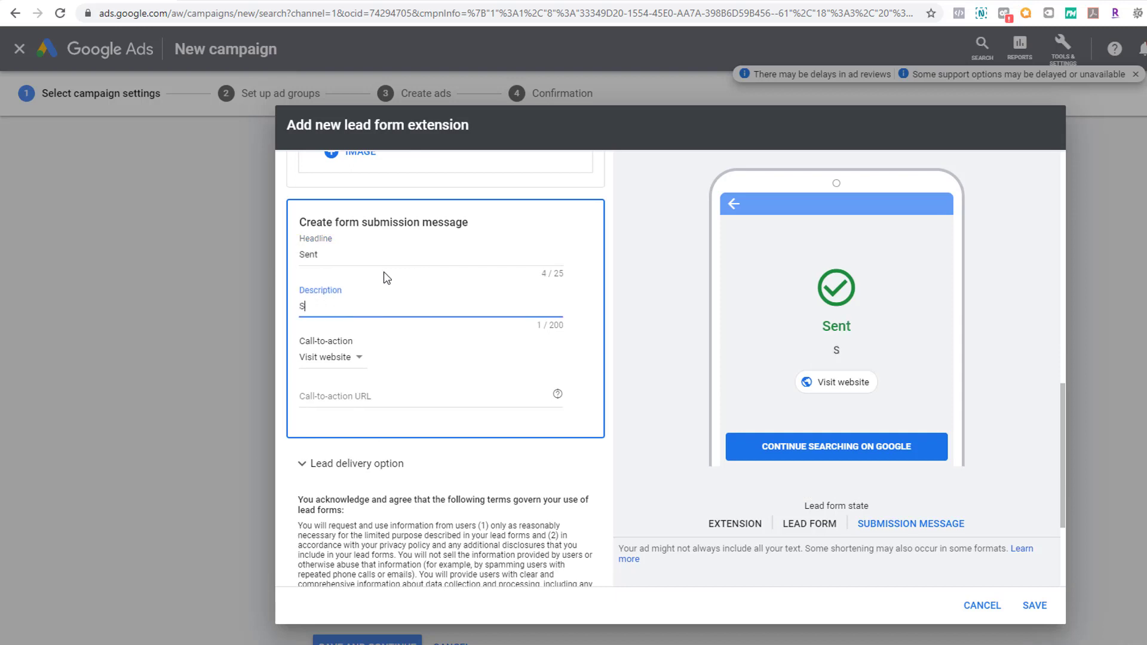
{"action": "key", "text": "BackSpace"}
{"action": "key", "text": "BackSpace"}
{"action": "key", "text": "BackSpace"}
{"action": "type", "text": "Talk to you soon"}
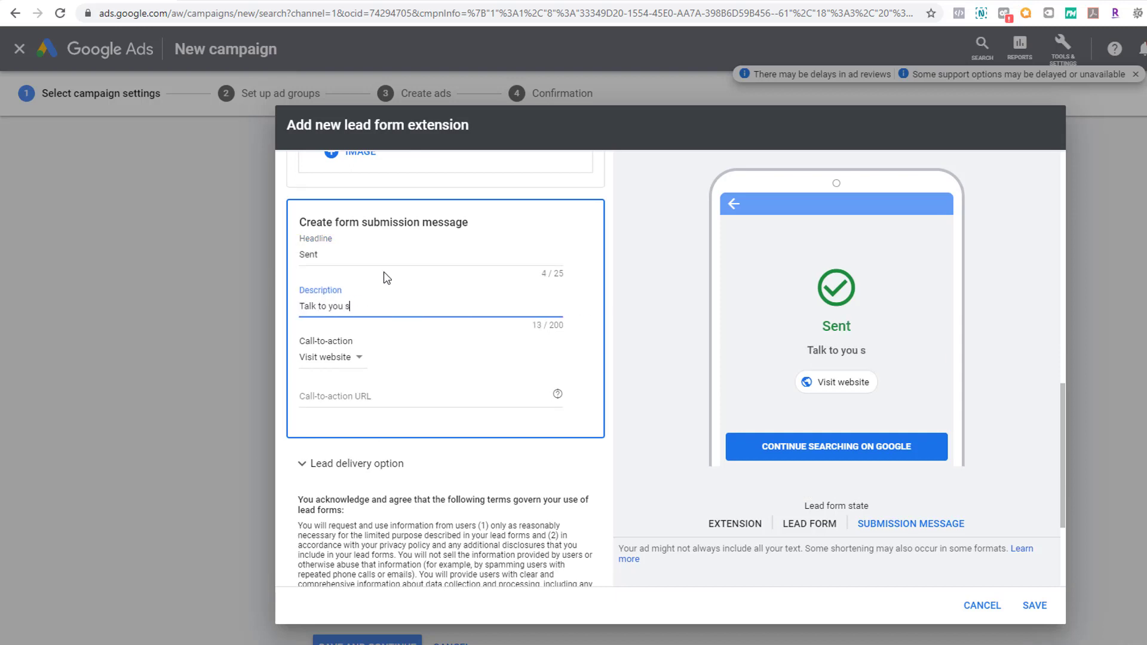
{"action": "key", "text": "Tab"}
{"action": "key", "text": "Tab"}
{"action": "type", "text": "www.h"}
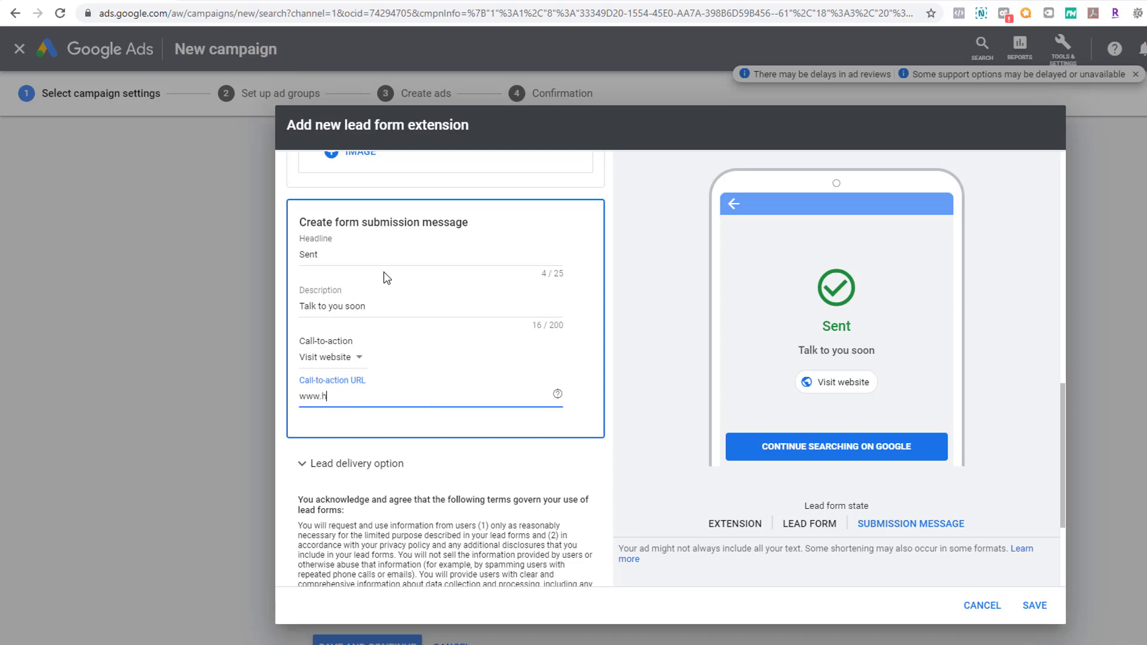
{"action": "type", "text": "umenuik.com"}
{"action": "left_click", "coordinate": [1034, 605]}
Step: Add the Humenuik logo as the lead form's background image, using the landscape (1.91:1) crop
{"action": "scroll", "coordinate": [351, 548], "scroll_direction": "up", "scroll_amount": 2}
{"action": "scroll", "coordinate": [451, 420], "scroll_direction": "down", "scroll_amount": 4}
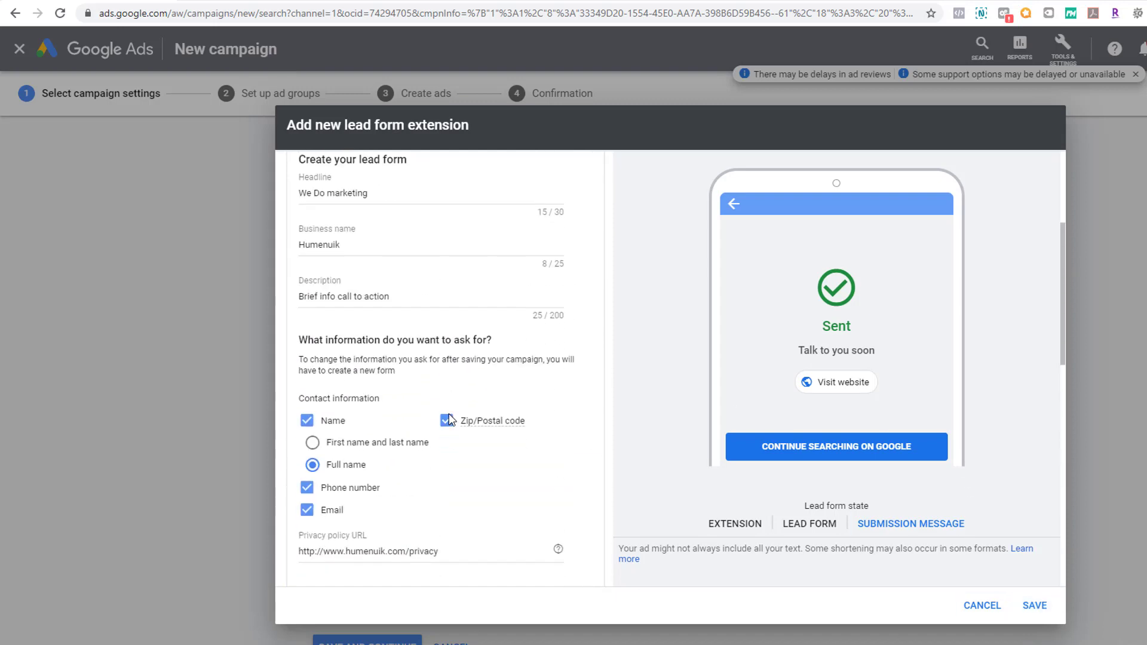
{"action": "left_click", "coordinate": [341, 381]}
{"action": "left_click", "coordinate": [380, 325]}
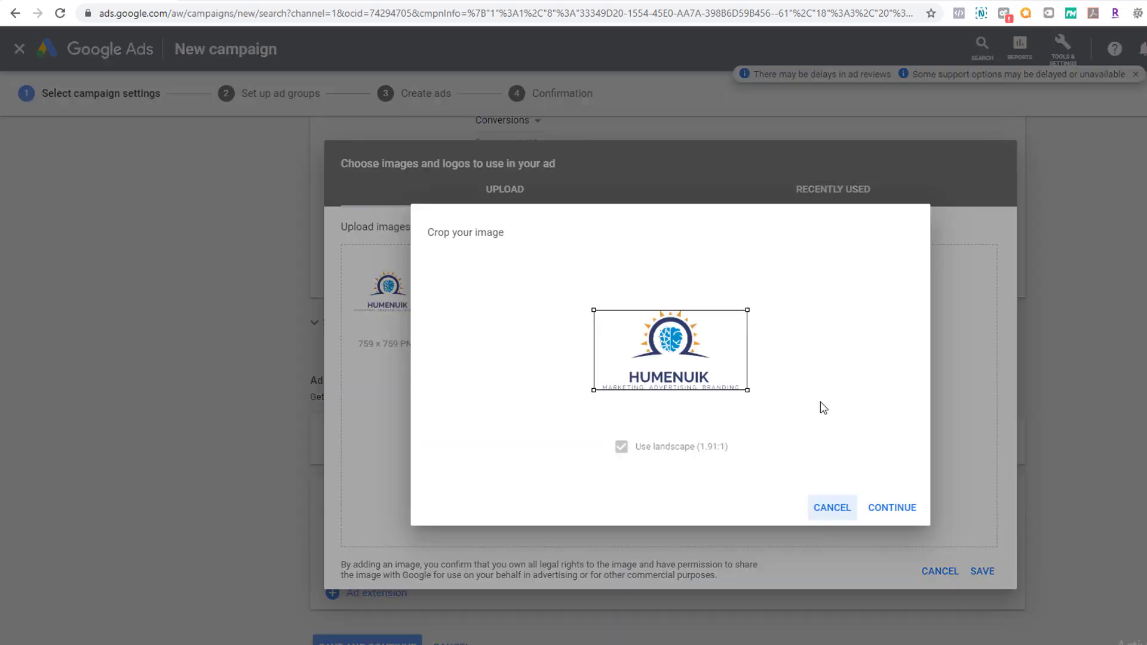
{"action": "left_click", "coordinate": [908, 514]}
{"action": "left_click", "coordinate": [991, 581]}
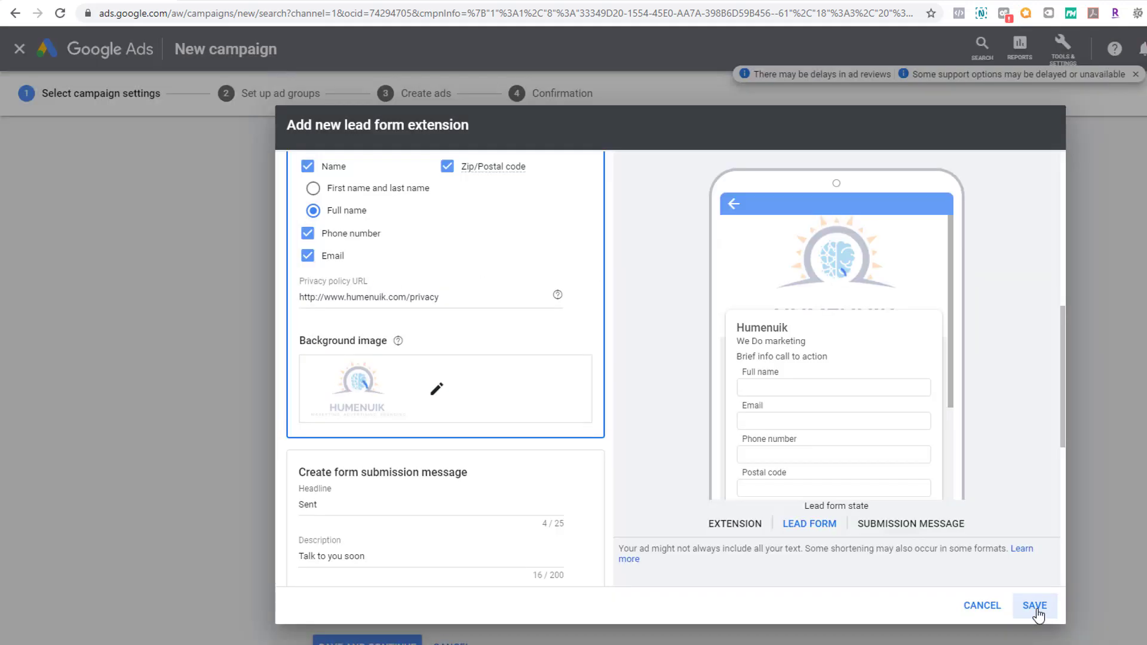
Step: Save the lead form extension, then save the campaign settings and continue to the ad group setup
{"action": "scroll", "coordinate": [462, 547], "scroll_direction": "up", "scroll_amount": 5}
{"action": "scroll", "coordinate": [465, 514], "scroll_direction": "down", "scroll_amount": 15}
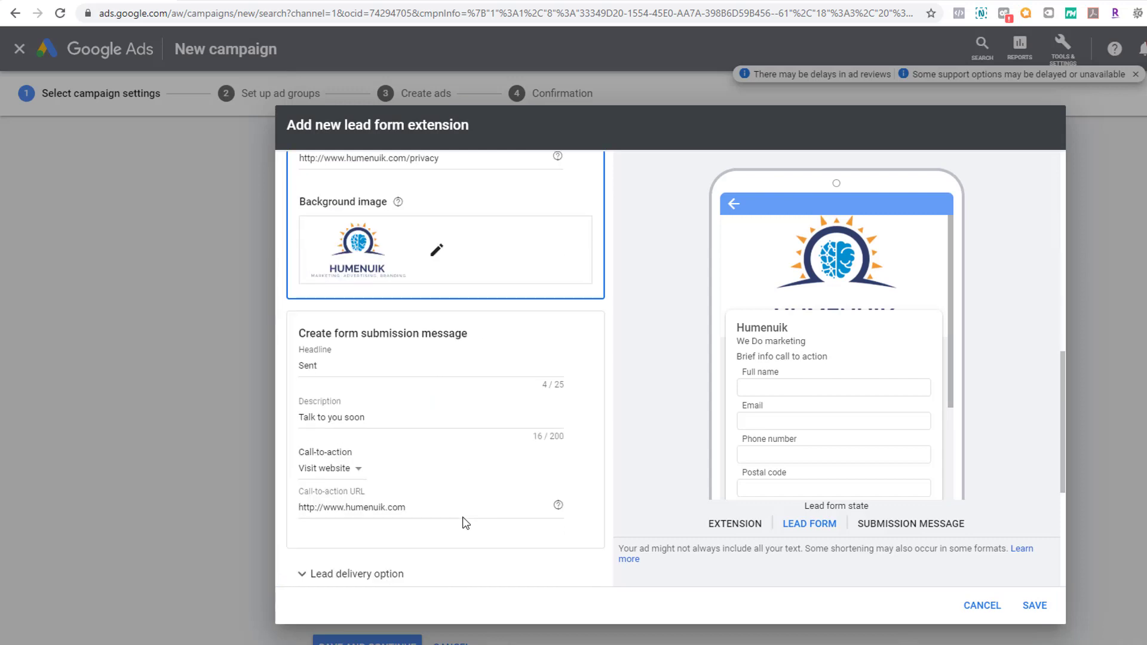
{"action": "left_click", "coordinate": [1037, 607]}
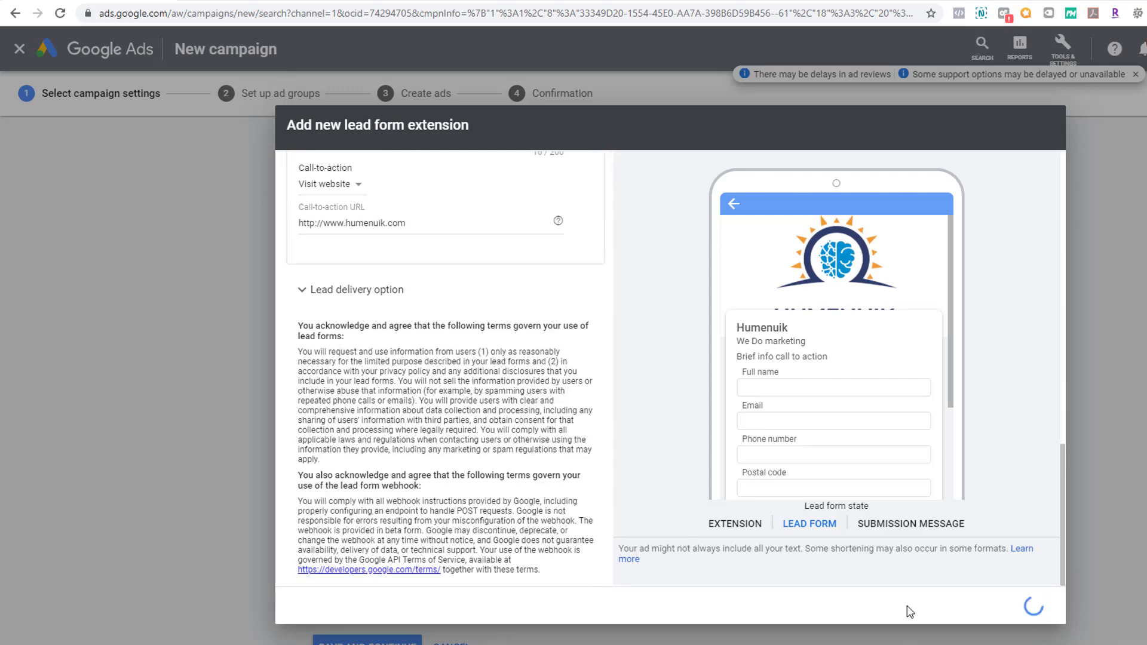
{"action": "scroll", "coordinate": [484, 511], "scroll_direction": "down", "scroll_amount": 5}
{"action": "left_click", "coordinate": [382, 641]}
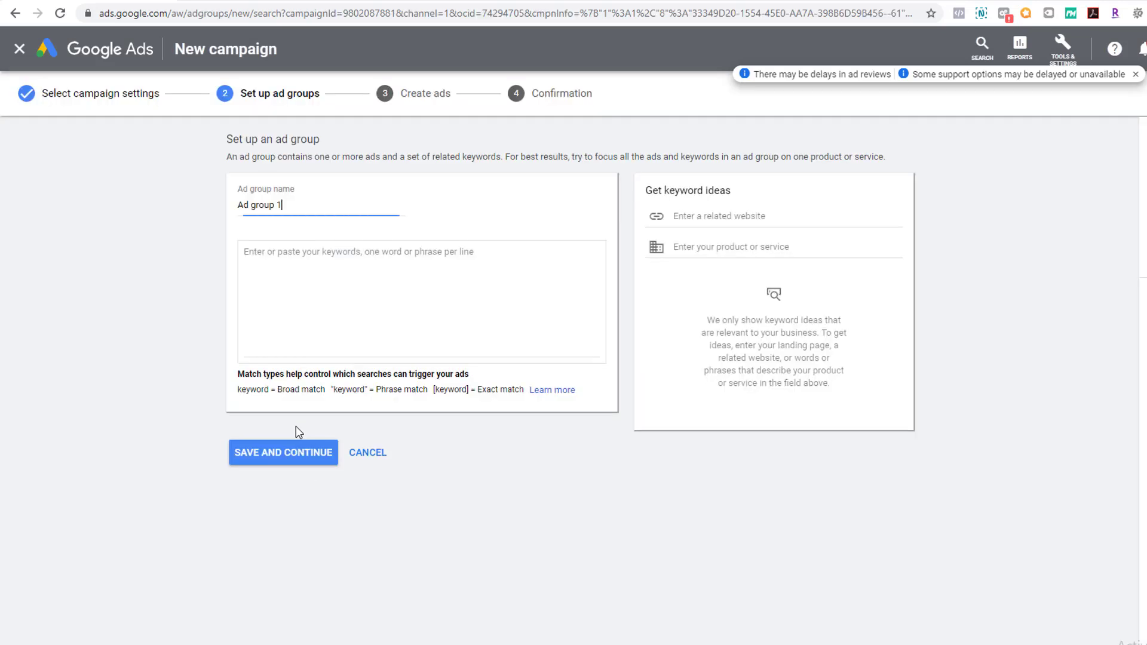
Step: Add the keyword "Marketing" to Ad group 1, save it and continue to ad creation
{"action": "left_click", "coordinate": [294, 275]}
{"action": "type", "text": "Marketing"}
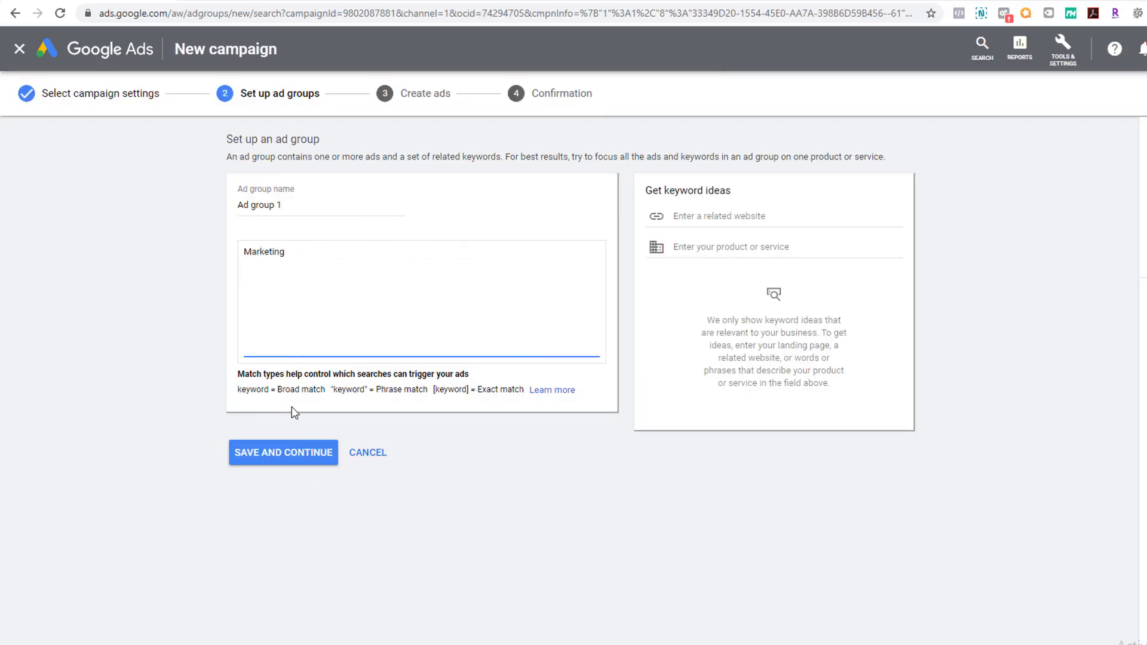
{"action": "left_click", "coordinate": [292, 454]}
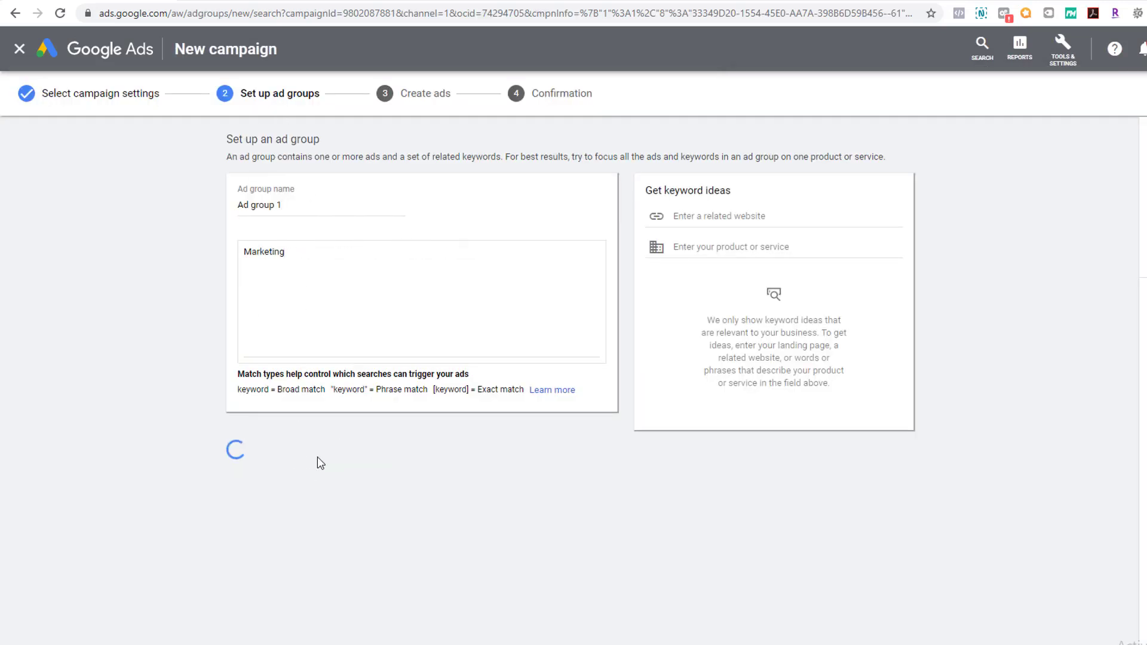
{"action": "scroll", "coordinate": [232, 325], "scroll_direction": "down", "scroll_amount": 2}
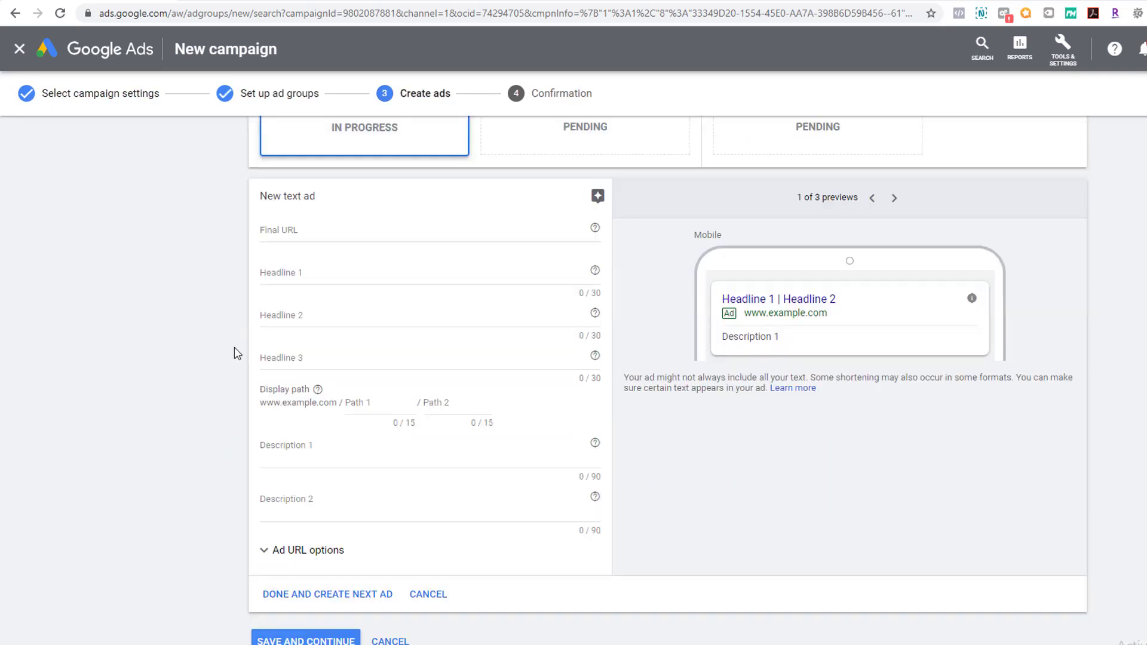